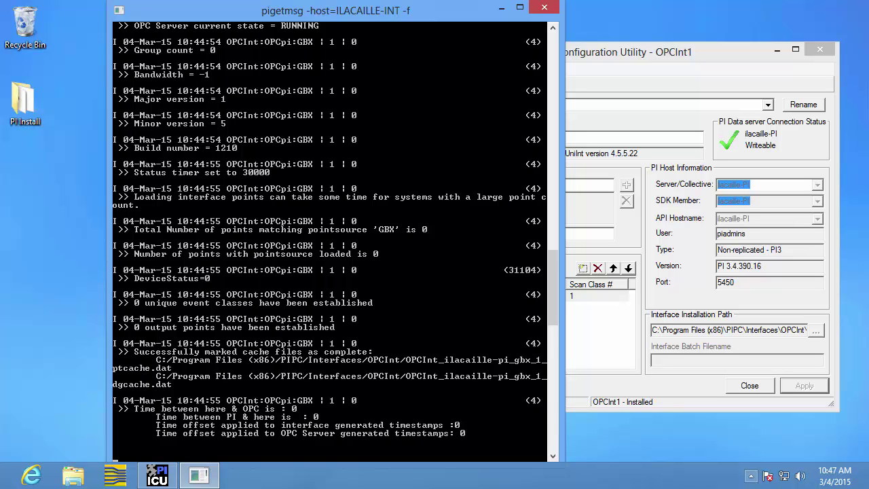
- Launch PI_OPCClient, connect to Graybox.Simulator.1 and create Group1 with a 1000 ms update rate
left_click(114, 478)
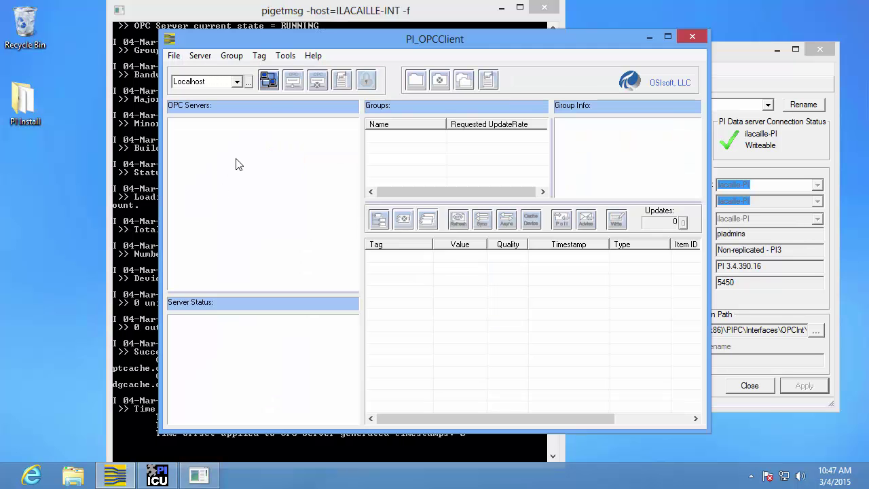
left_click(268, 82)
double_click(244, 146)
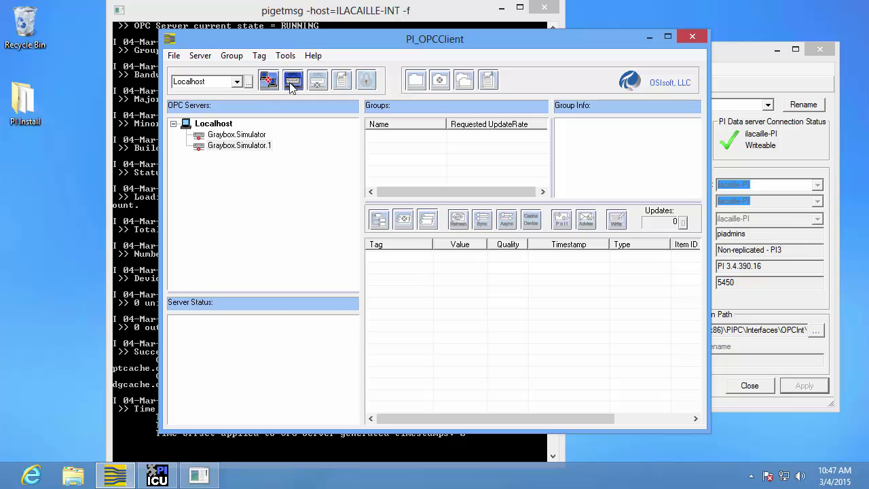
left_click(415, 80)
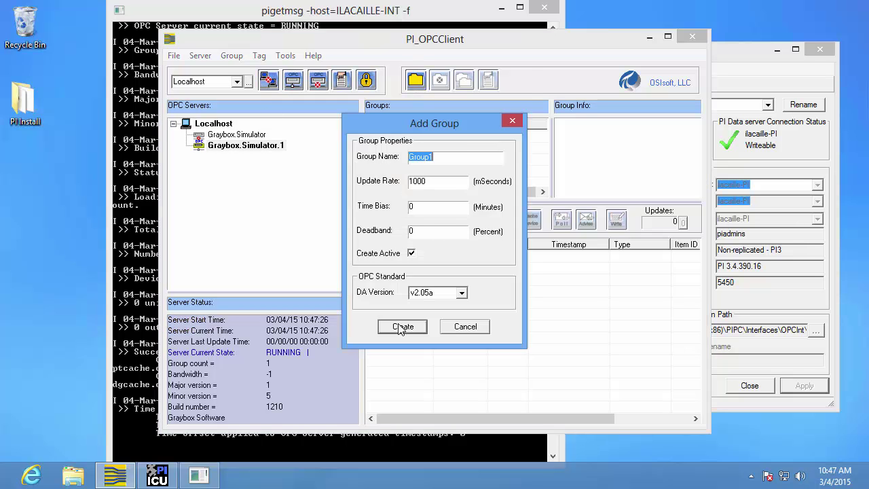
left_click(401, 326)
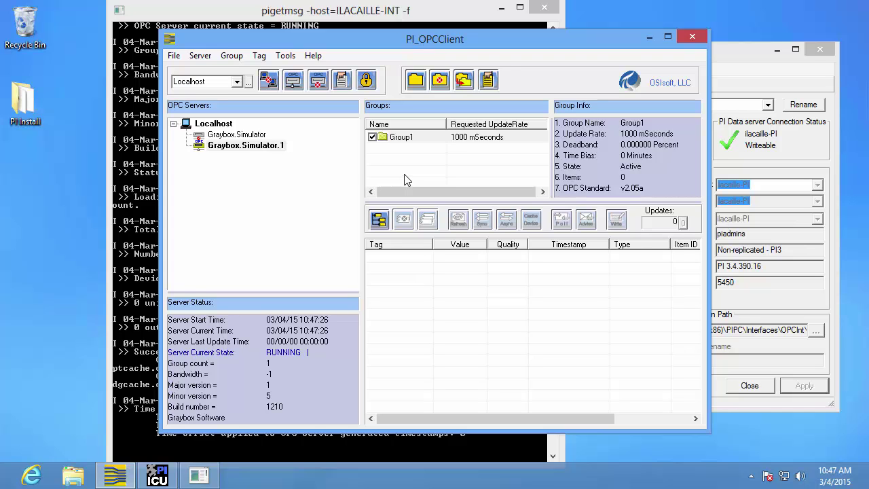
- Browse numeric > random and add the int32 item to Group1 as a VT_I4 tag
left_click(381, 220)
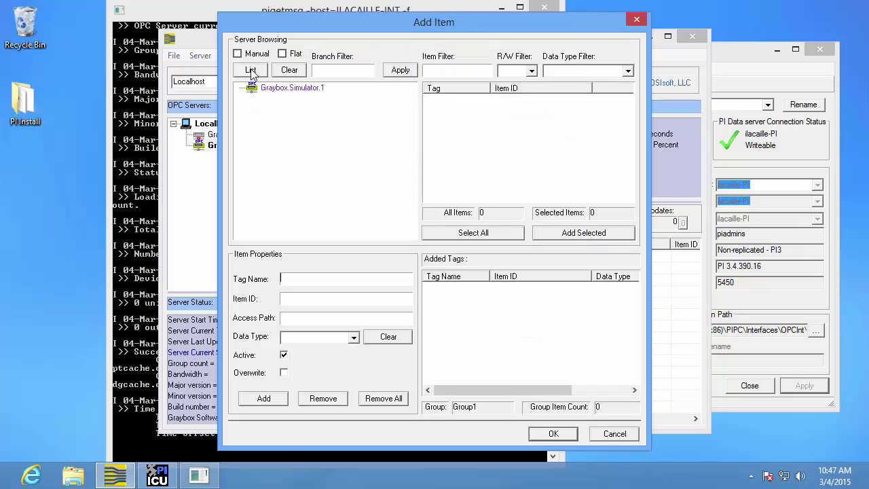
left_click(250, 70)
left_click(252, 109)
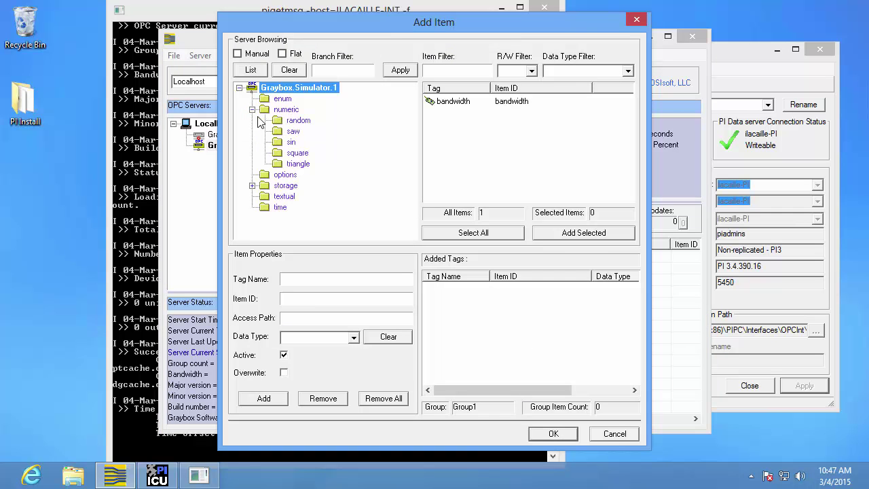
left_click(296, 122)
left_click(453, 147)
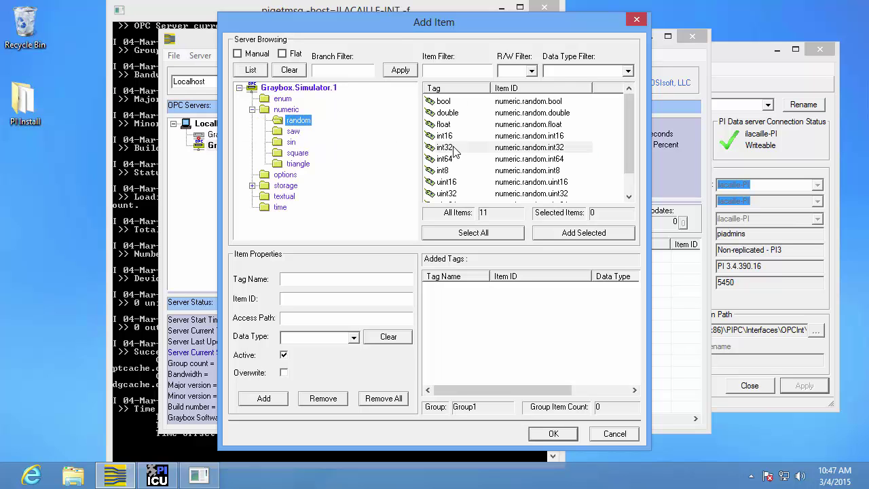
left_click(563, 232)
left_click(551, 435)
left_click_drag(539, 417, 608, 410)
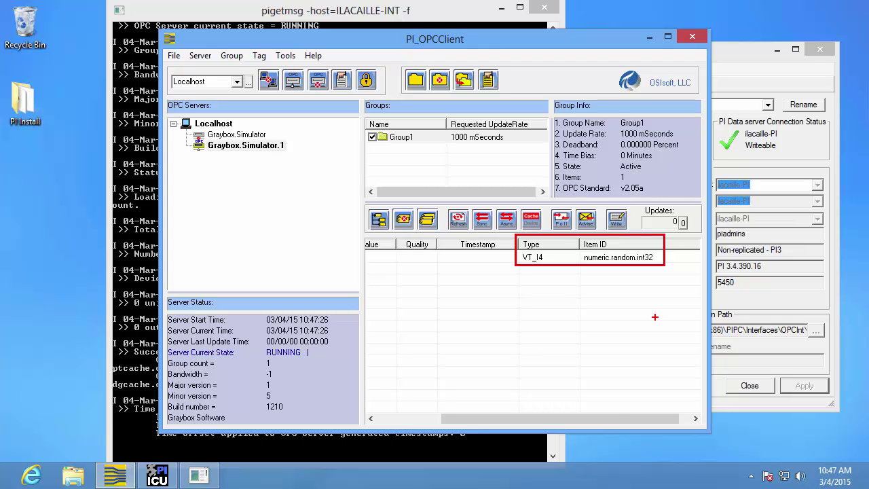
- Close the OPC client and confirm OPCInt1 uses point source GBX and interface ID 1
left_click(692, 36)
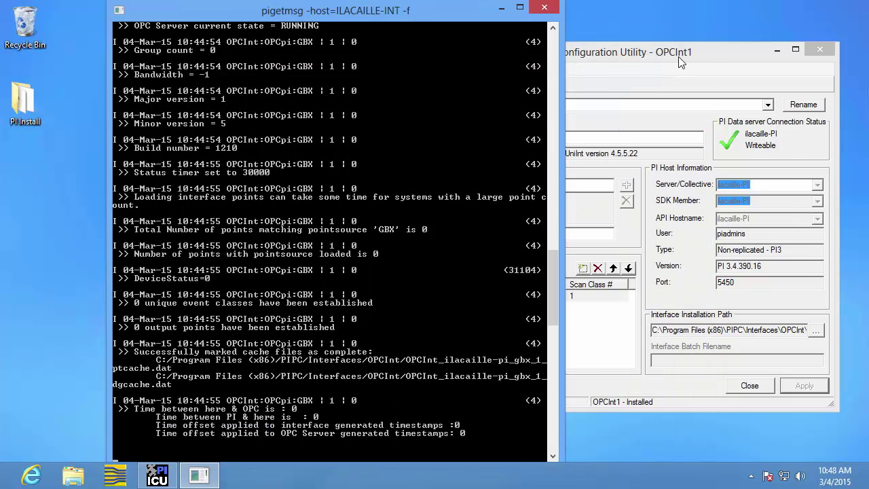
left_click(678, 56)
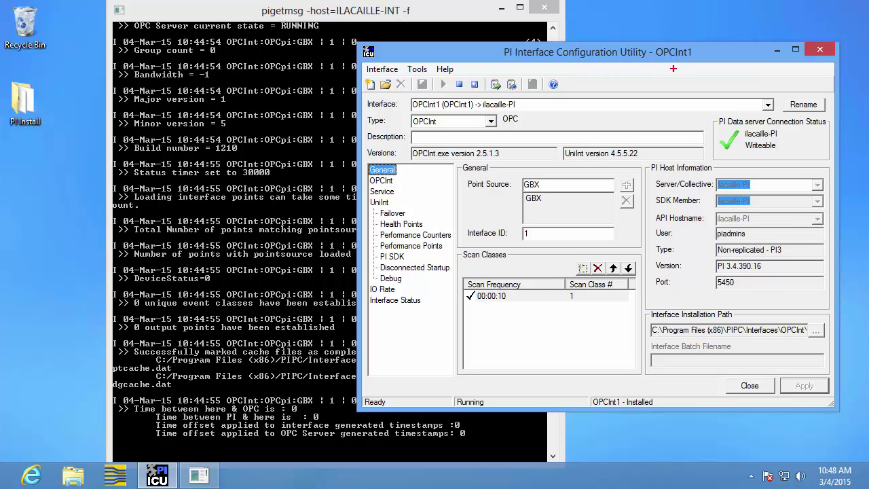
left_click_drag(462, 174, 550, 242)
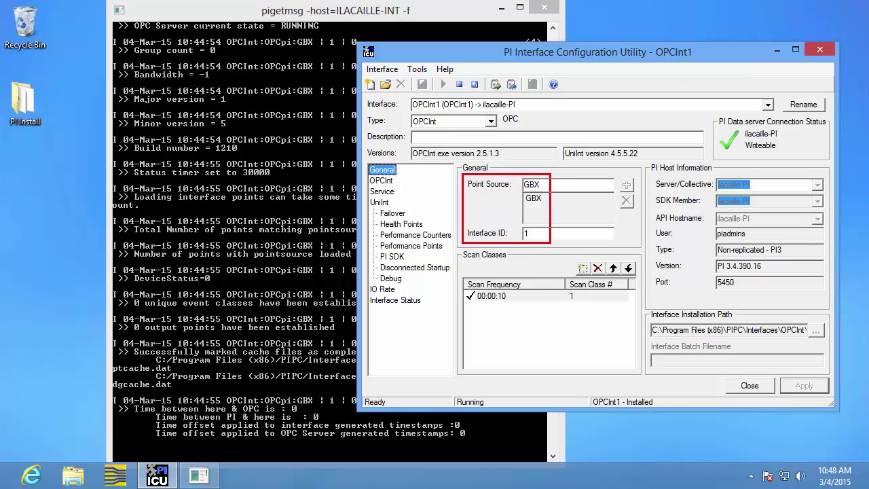
key("Escape")
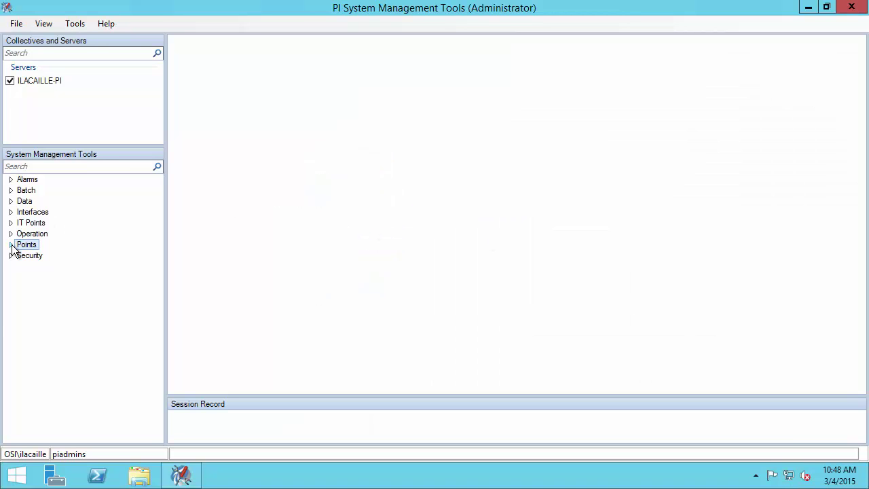
- Open Point Builder under Points and name the new point MTL.Tank5.Level
left_click(11, 245)
left_click(55, 277)
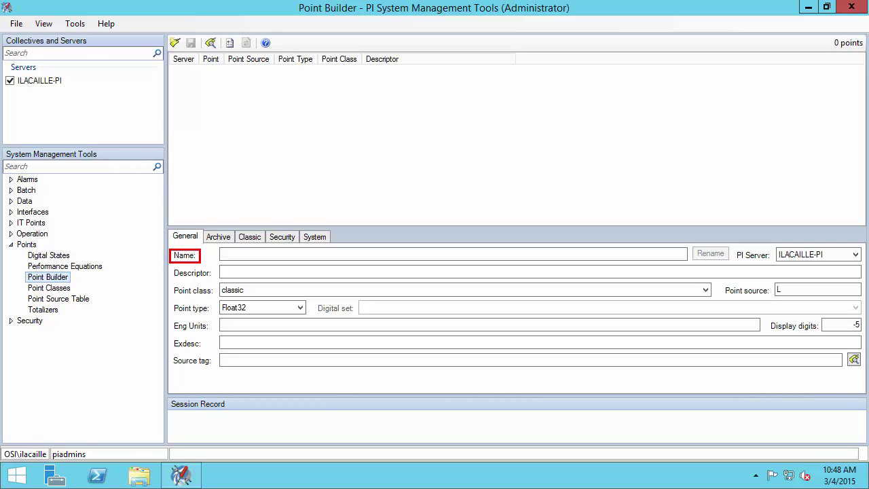
left_click(237, 253)
left_click(245, 256)
type("MTL")
type(".Te")
type("nk5")
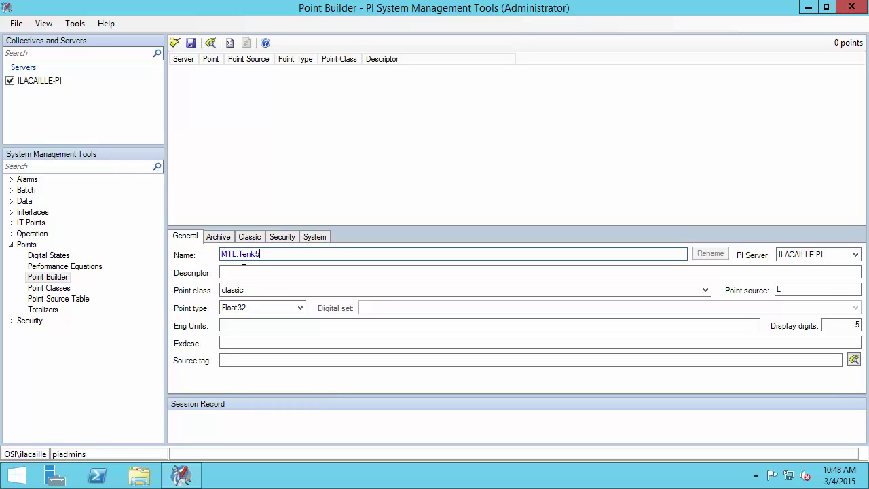
type(".Level")
left_click_drag(719, 281, 773, 298)
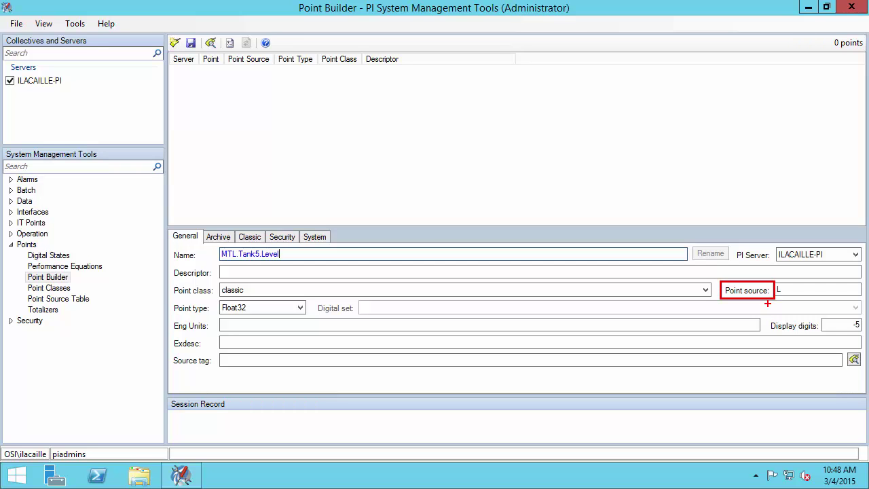
- Set the point source to GBX and the point type to Int32
key("Escape")
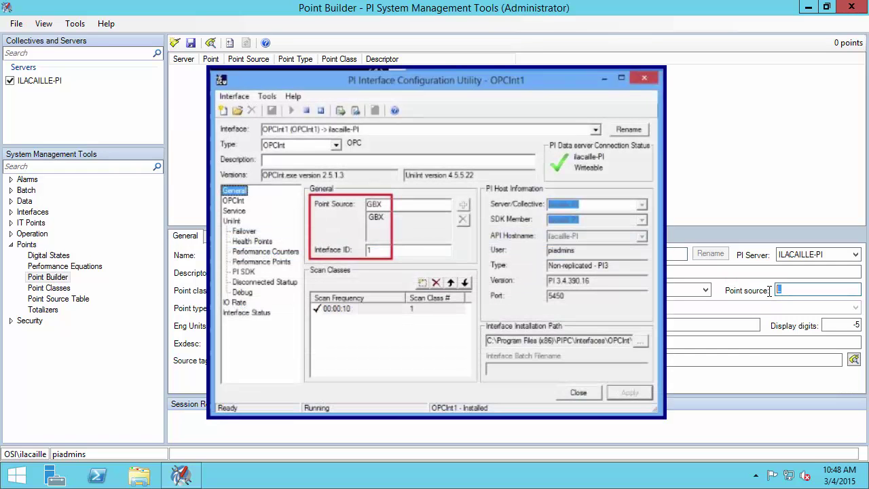
type("GBX")
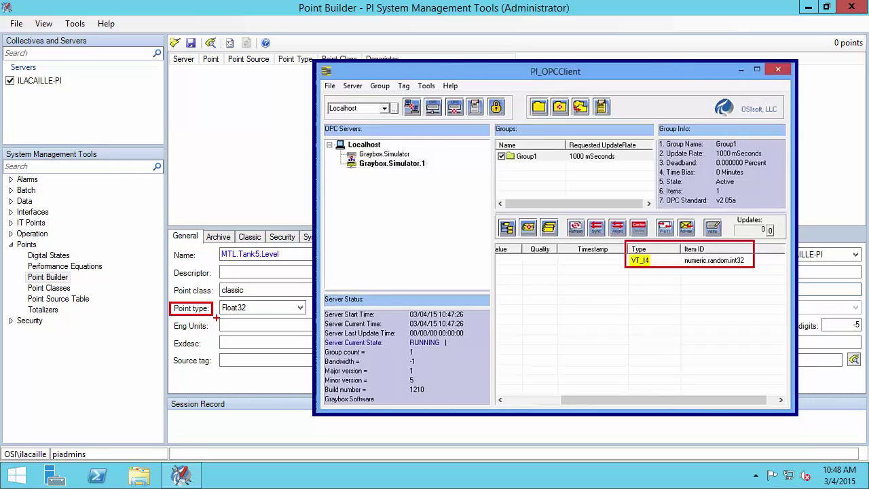
left_click(304, 307)
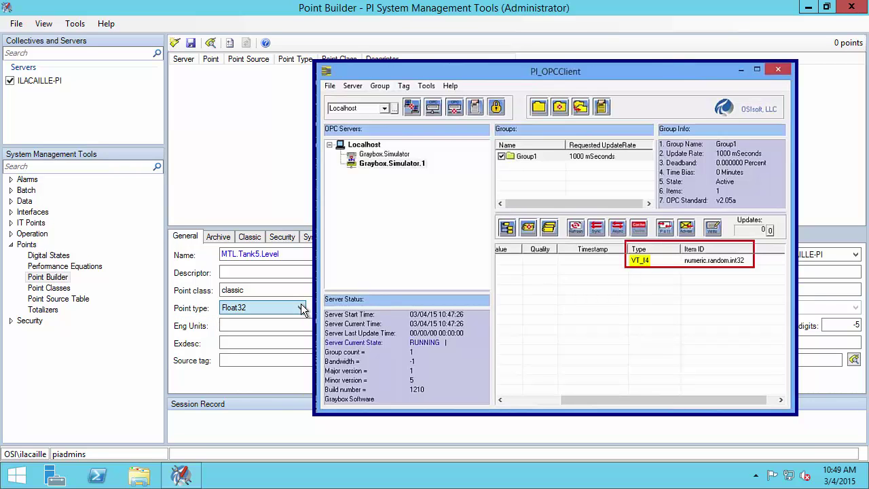
left_click(258, 364)
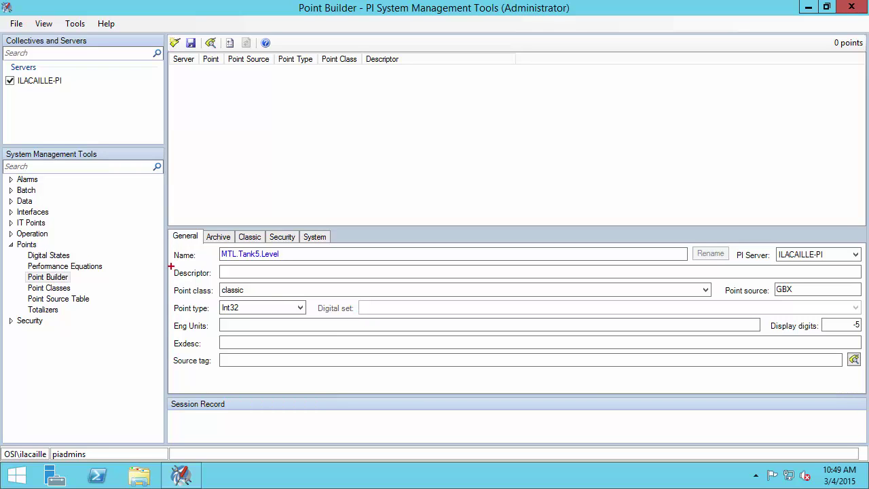
- Enter the descriptor 'Montreal Plant Storage Tank 5 Level' for the point
left_click_drag(169, 266, 195, 278)
left_click(340, 271)
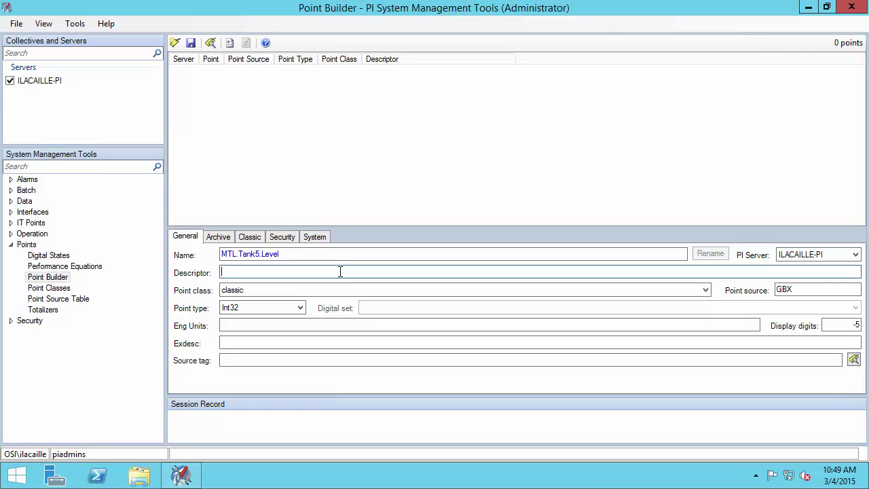
type("Montreal P")
type("lant S")
type("o")
type("l")
key("BackSpace")
key("BackSpace")
type("orage Tank 5 Level")
- Set engineering units to m and display digits to -3, then view the Archive settings
mouse_move(172, 318)
left_mouse_down()
mouse_move(210, 321)
mouse_move(211, 334)
left_mouse_up()
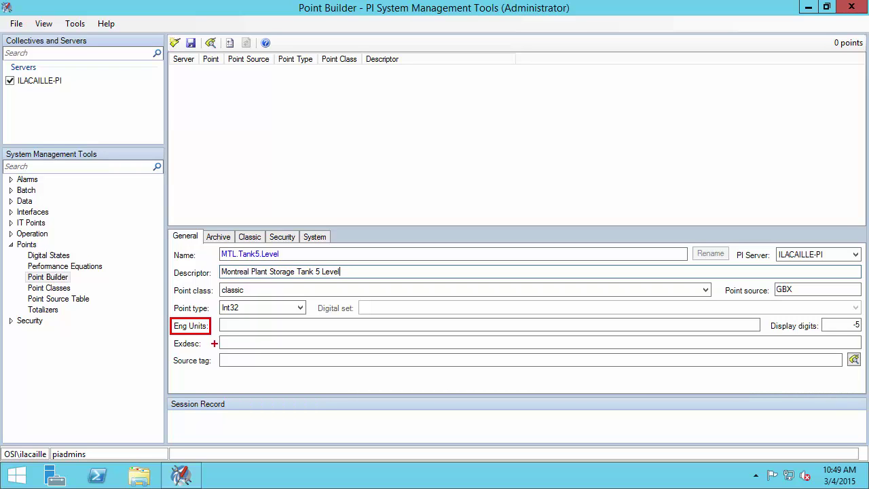
left_click(238, 328)
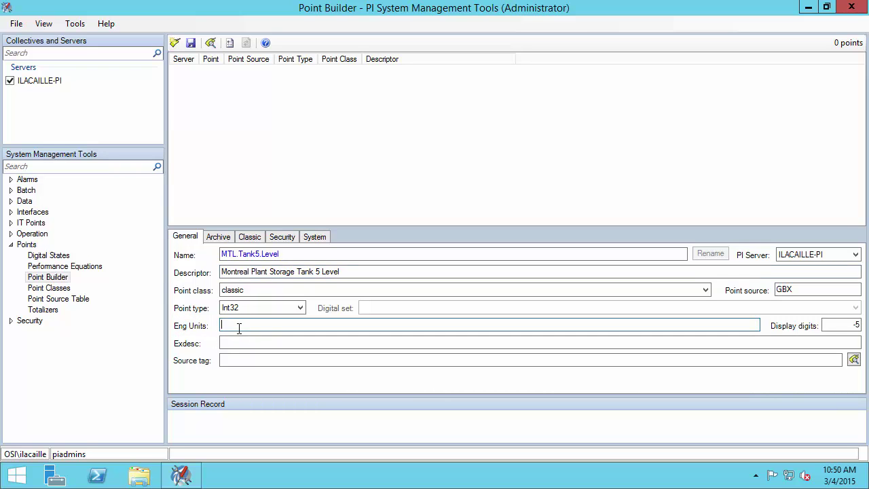
type("m")
left_click_drag(765, 316, 820, 333)
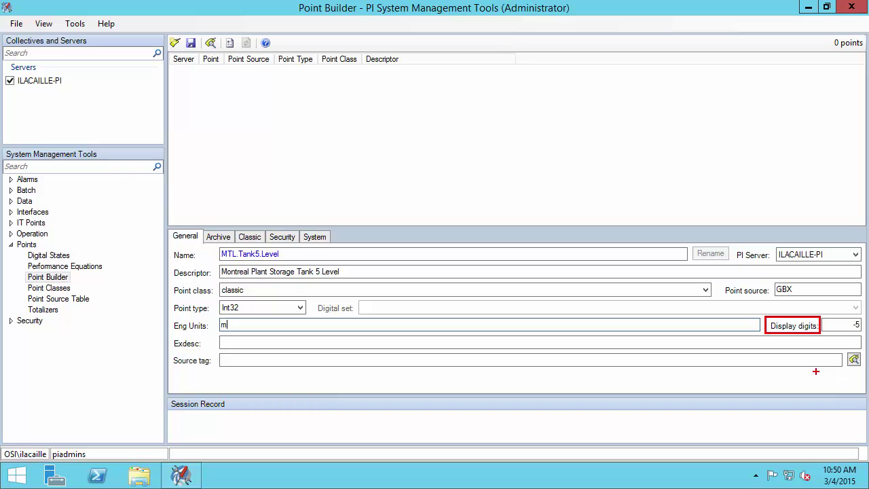
left_click(856, 325)
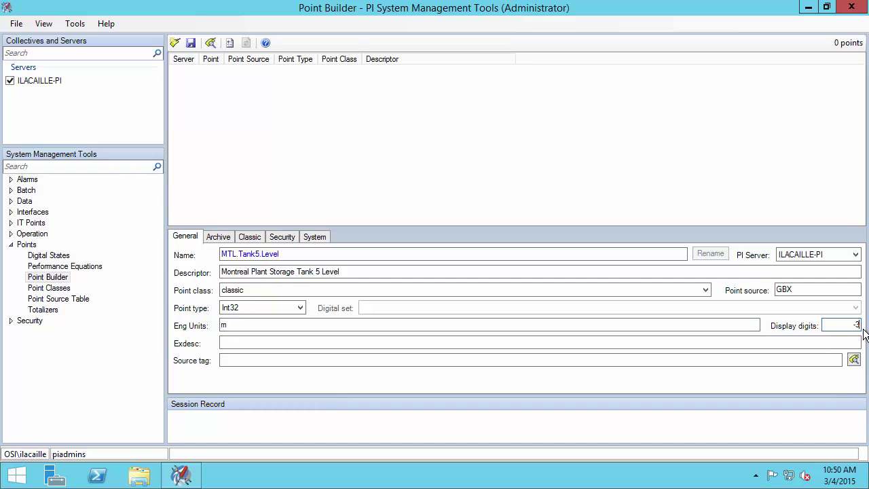
left_click(741, 273)
left_click_drag(202, 230, 240, 246)
key("Escape")
left_click(217, 237)
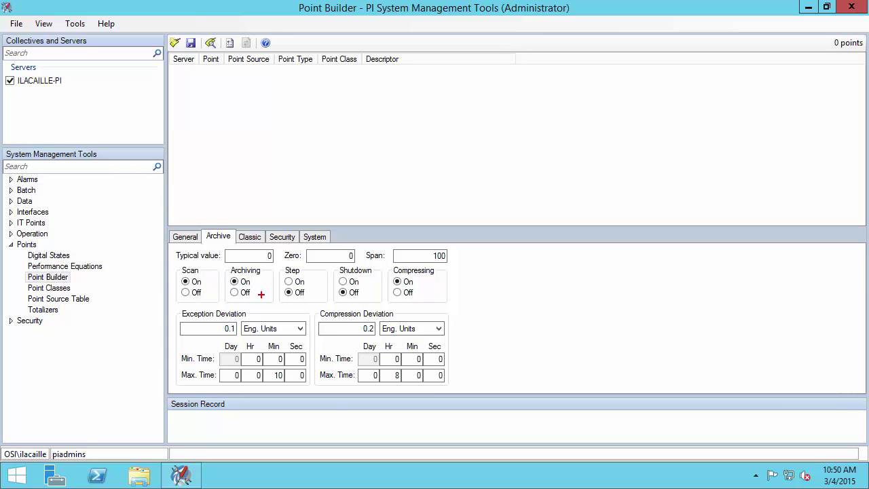
mouse_move(175, 306)
left_mouse_down()
mouse_move(445, 379)
mouse_move(451, 389)
left_mouse_up()
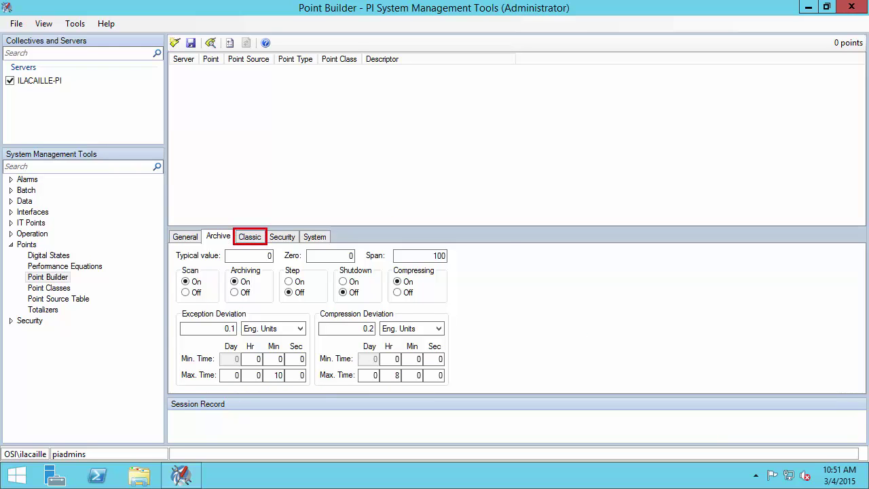
- On the Classic attributes, set instrument tag numeric.random.int32 and Location1 to 1
left_click(249, 236)
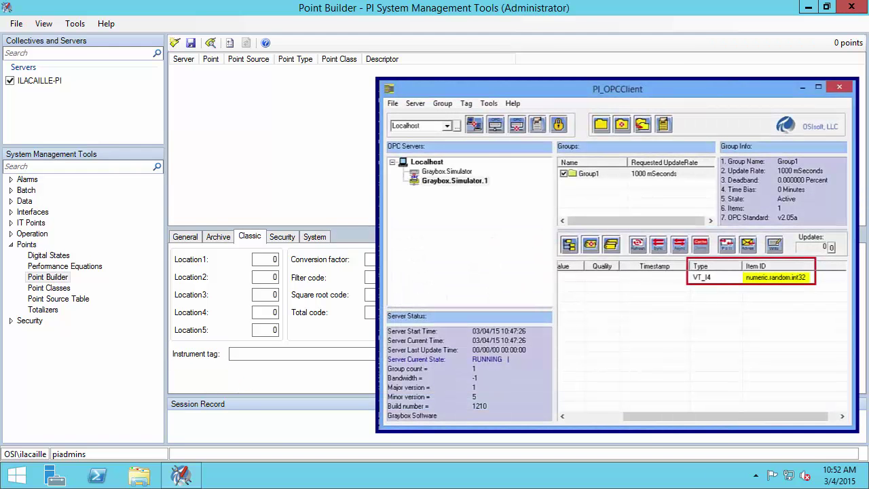
left_click(231, 353)
type("numeric.random.int32")
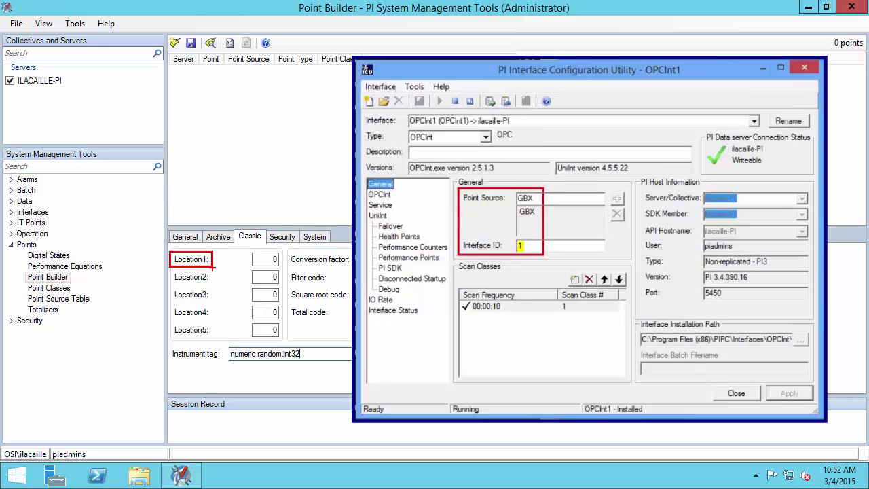
left_click(277, 258)
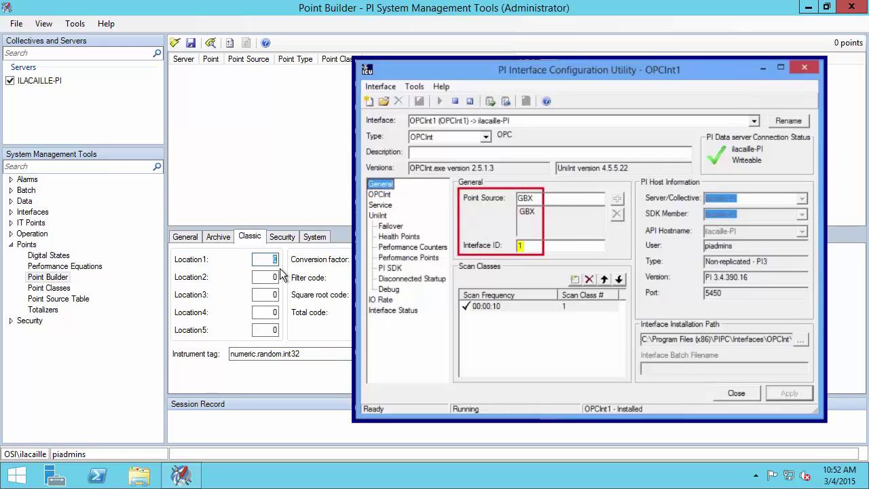
type("1")
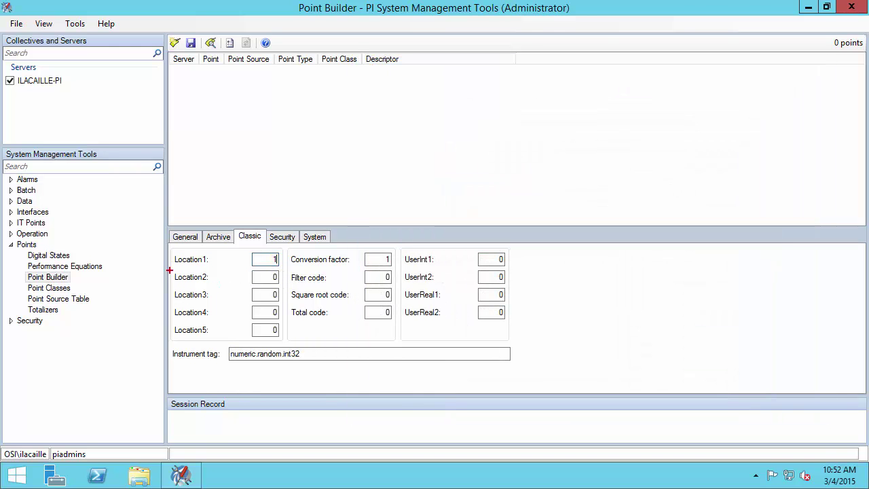
left_click_drag(168, 268, 215, 286)
left_click_drag(169, 286, 212, 302)
double_click(274, 294)
- Enter 1 in both the Location3 and Location4 fields
type("1")
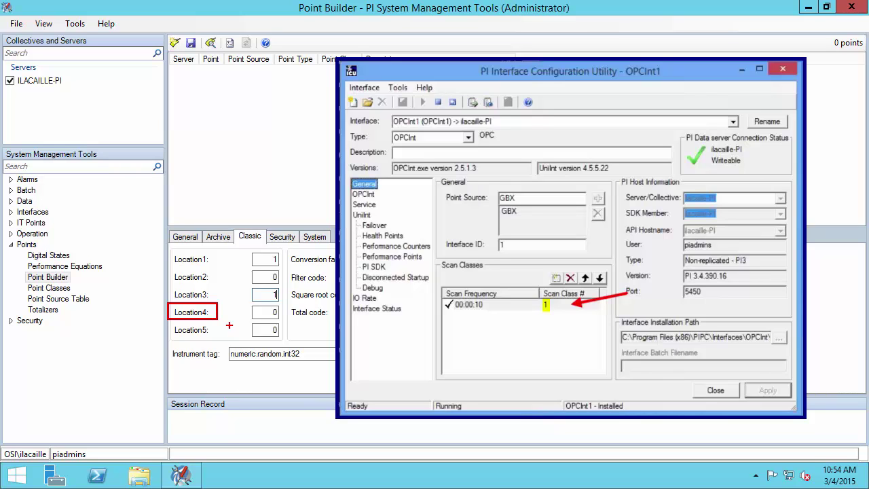
left_click(276, 312)
double_click(276, 312)
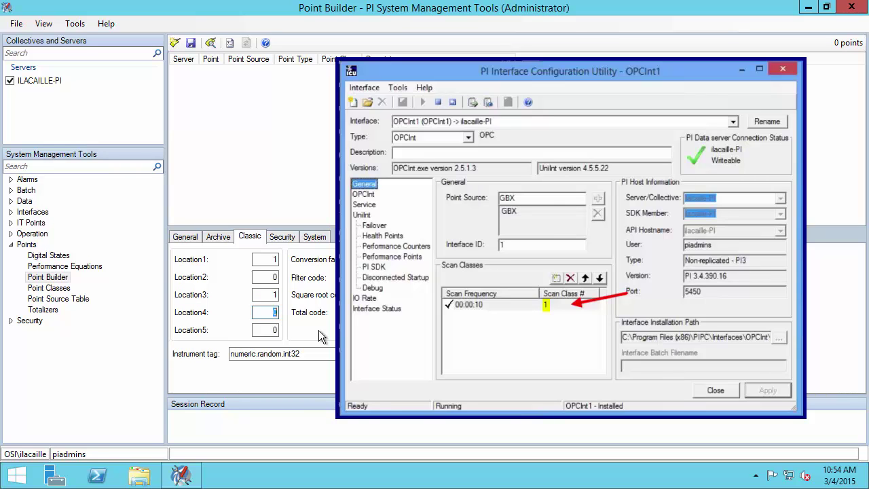
type("1")
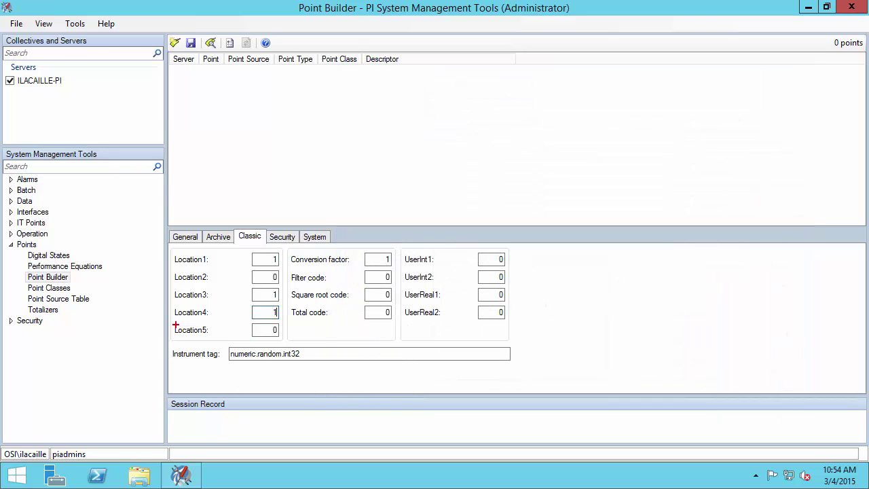
left_click_drag(172, 321, 214, 339)
- Change PIInterfaces' data security from Read to Write, keeping its point security at Read
left_click(286, 232)
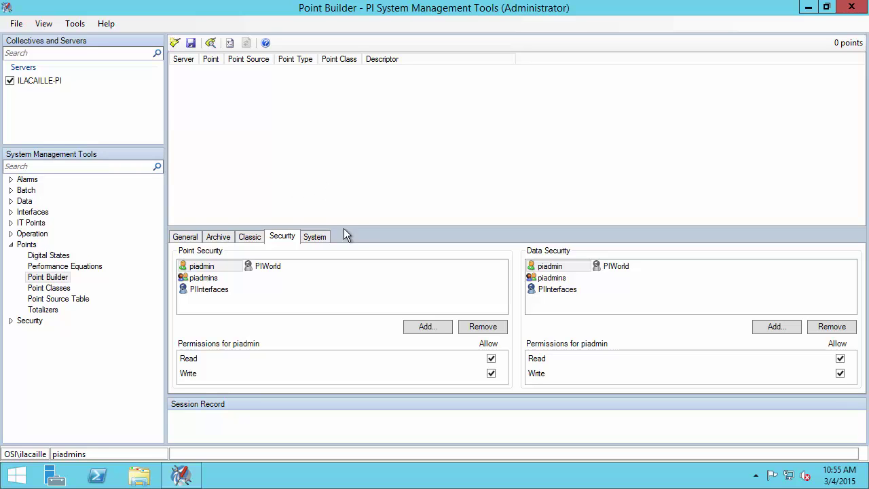
left_click(221, 292)
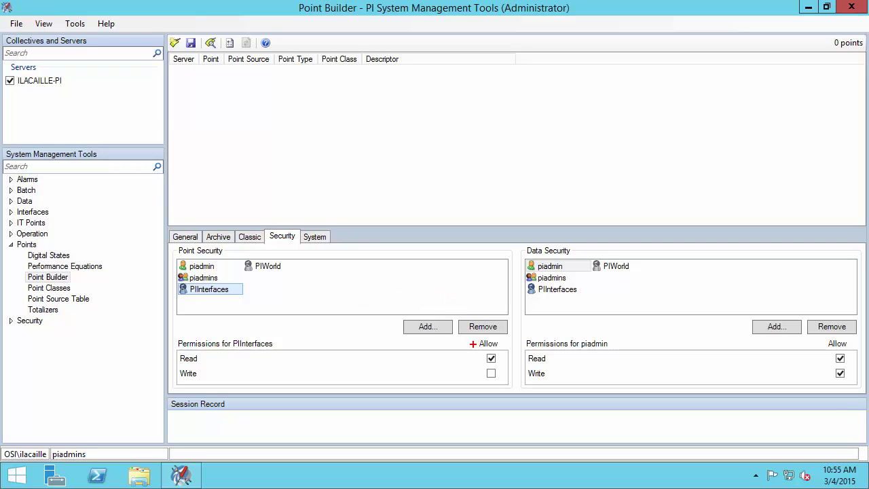
mouse_move(468, 340)
left_mouse_down()
mouse_move(505, 367)
mouse_move(511, 384)
left_mouse_up()
key("Escape")
left_click(562, 293)
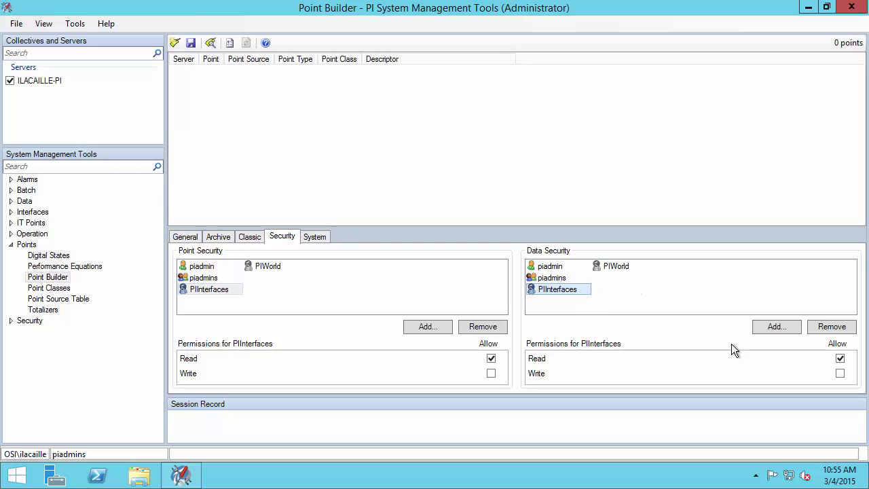
left_click(840, 358)
left_click(841, 373)
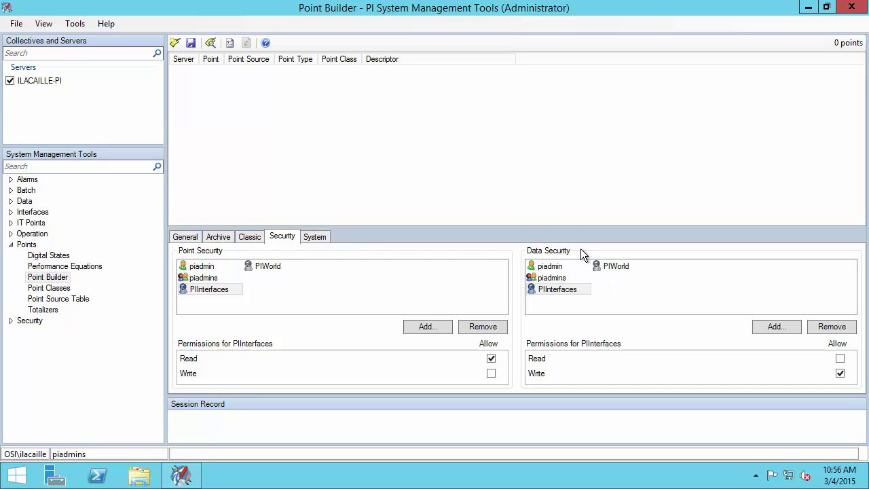
- Create MTL.Tank5.Level on the server, check the pigetmsg console, and expand the Data tools
left_click(190, 44)
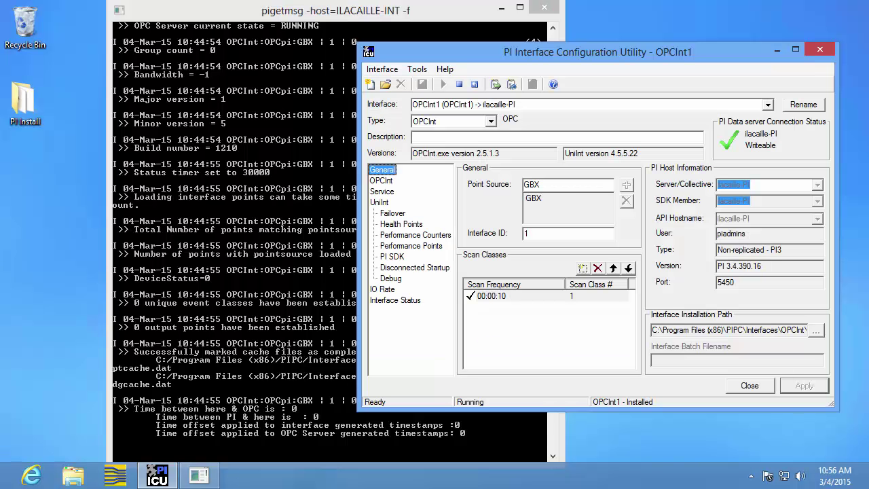
left_click(395, 8)
mouse_move(867, 1)
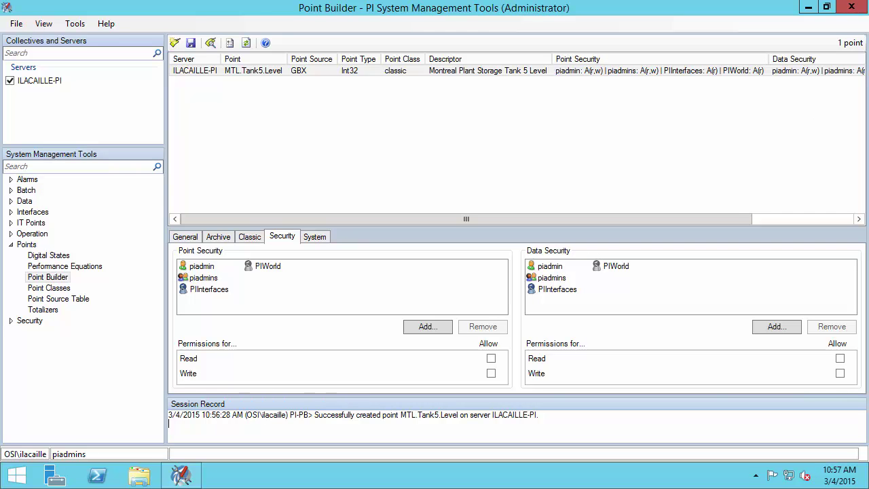
left_click(11, 201)
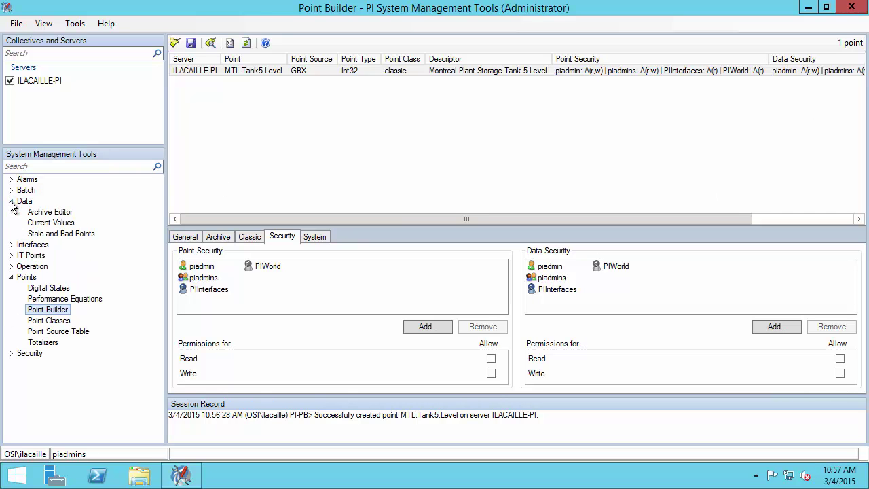
- Add MTL.Tank5.Level to Current Values using a Tag Search with mask MTL*
left_click(50, 222)
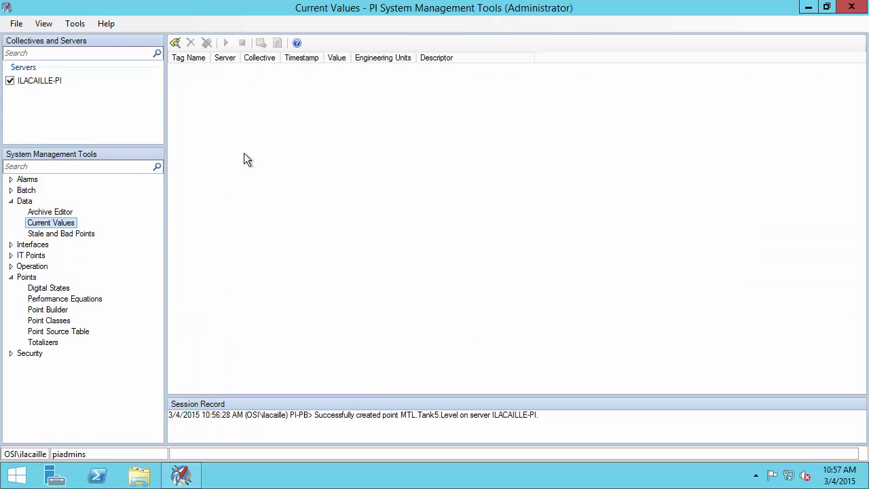
left_click(176, 43)
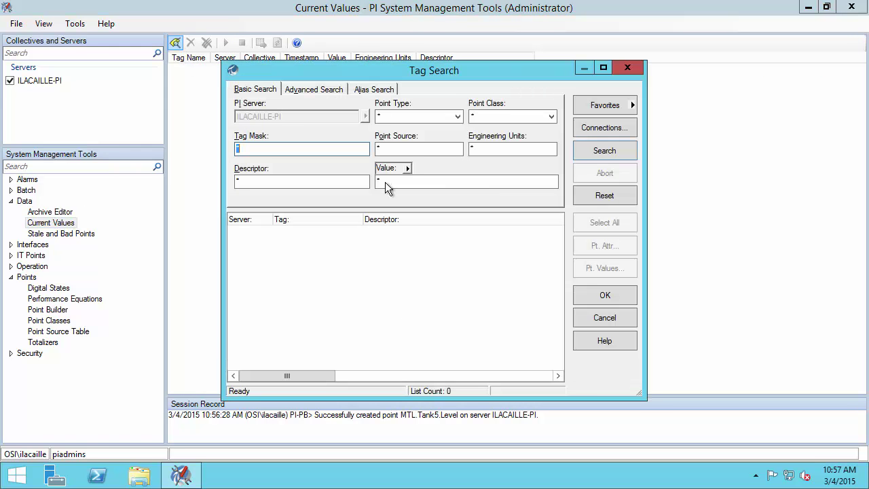
type("MTL*")
key("Return")
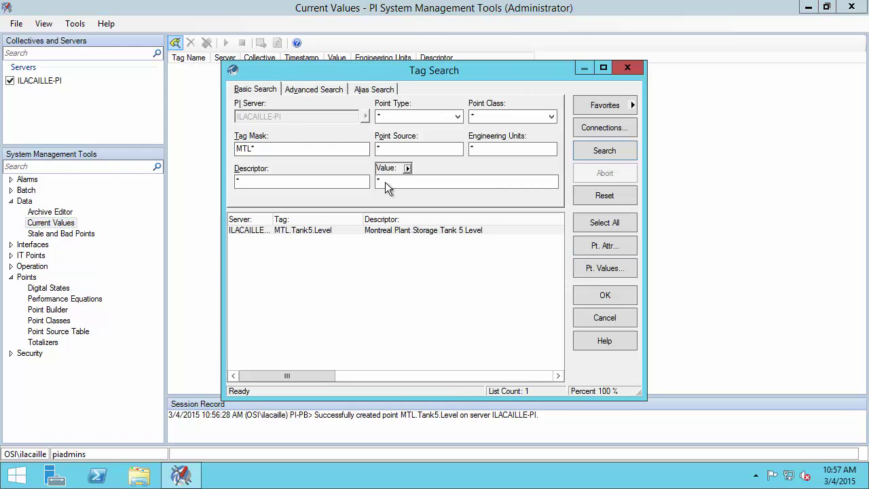
left_click(340, 230)
left_click(605, 295)
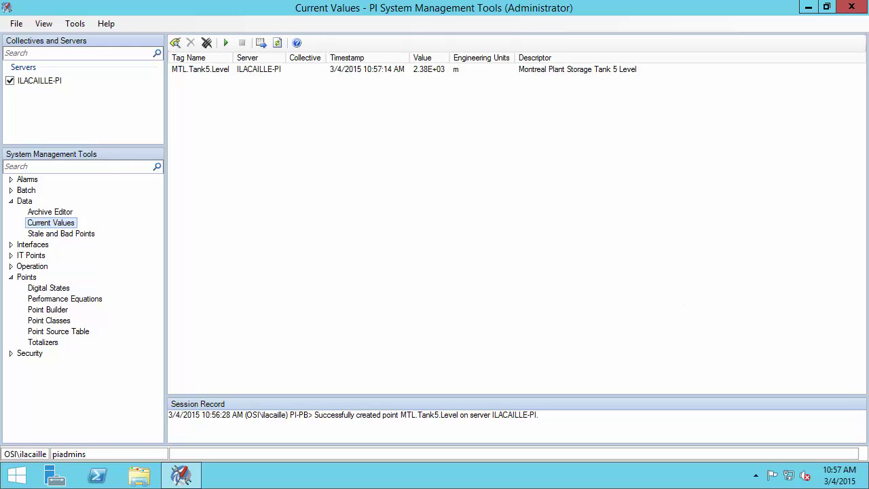
- Relaunch PI_OPCClient from the taskbar
mouse_move(324, 50)
left_mouse_down()
mouse_move(402, 80)
mouse_move(448, 83)
left_mouse_up()
key("Escape")
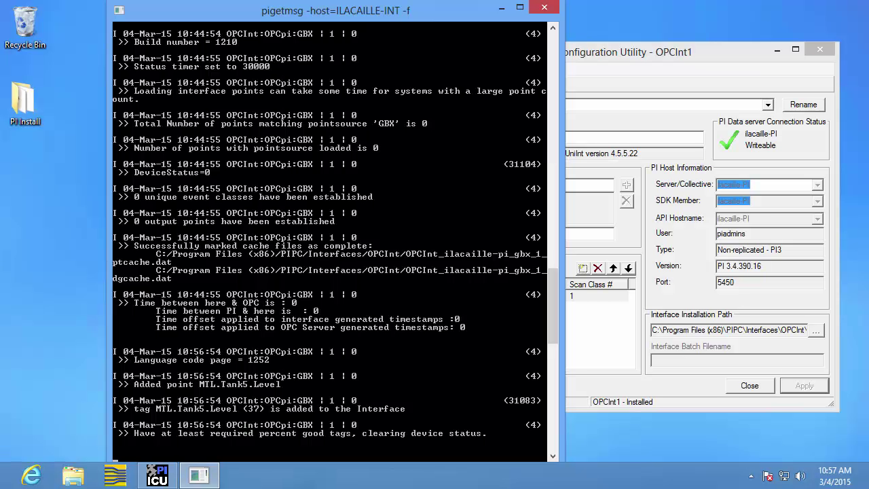
left_click(119, 475)
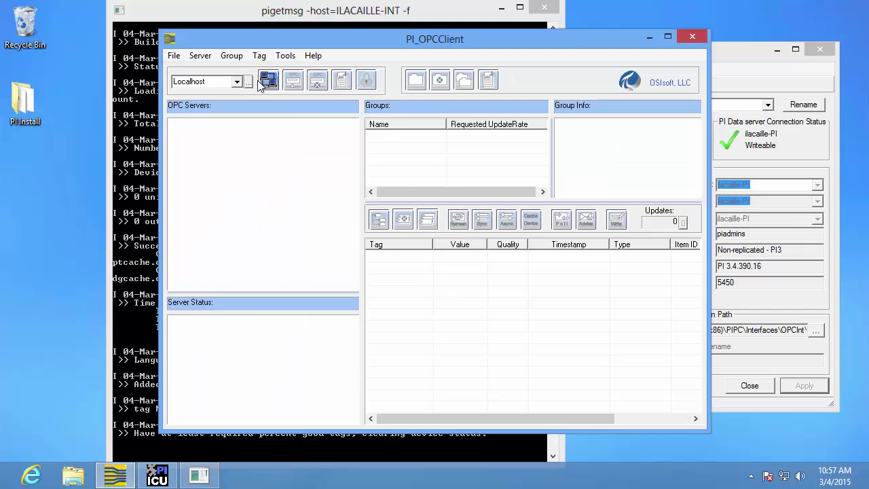
- Connect to the Graybox.Simulator.1 server and create a group named Group1
left_click(268, 80)
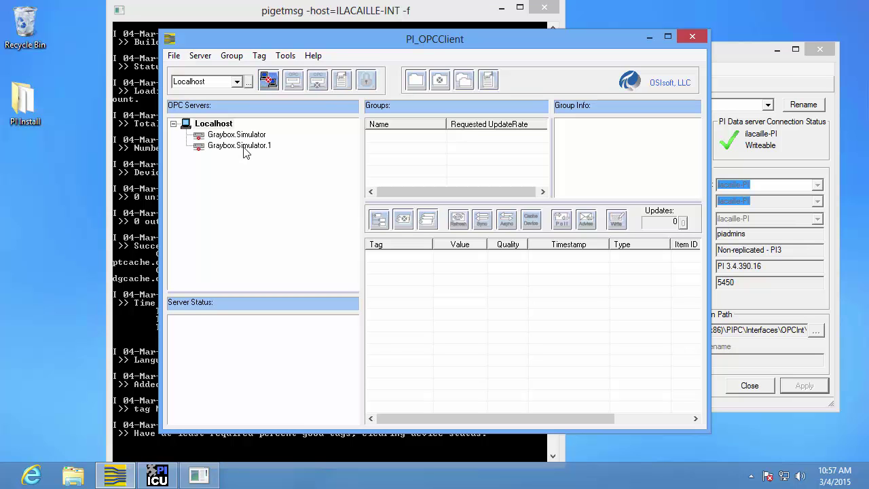
left_click(245, 147)
left_click(292, 80)
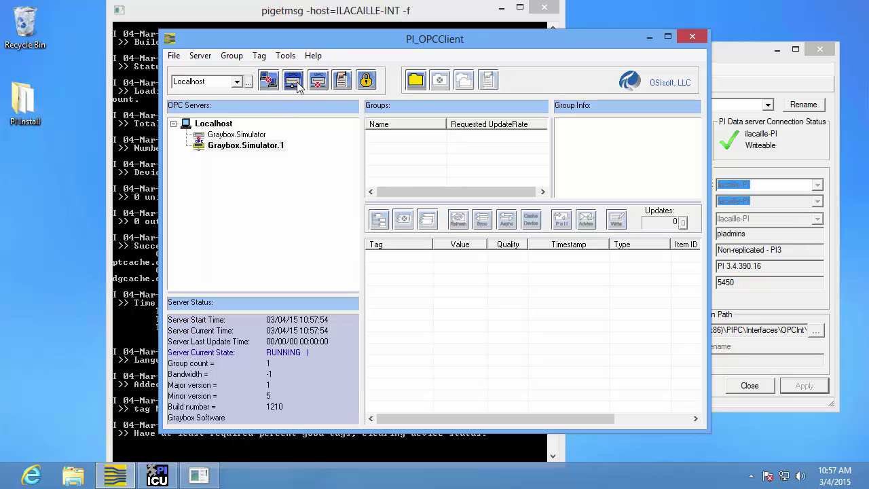
left_click(416, 81)
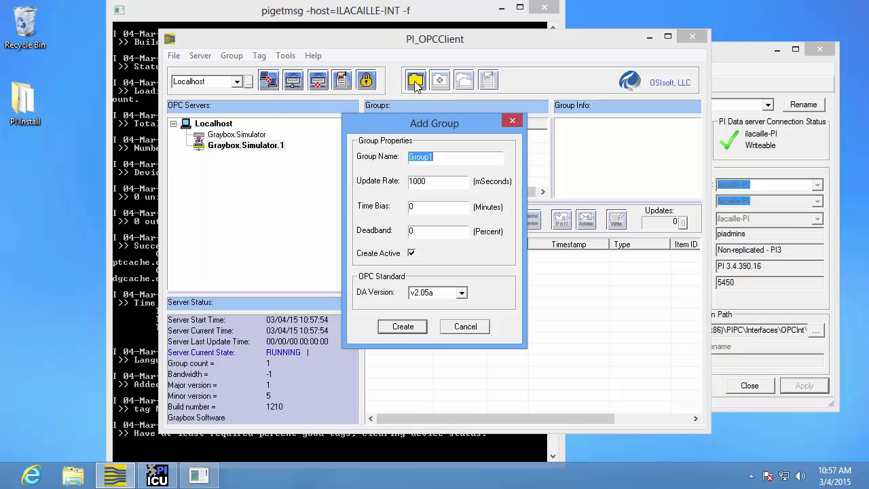
left_click(403, 326)
- Add the numeric > random bool, double, float and int16 items to Group1
left_click(380, 220)
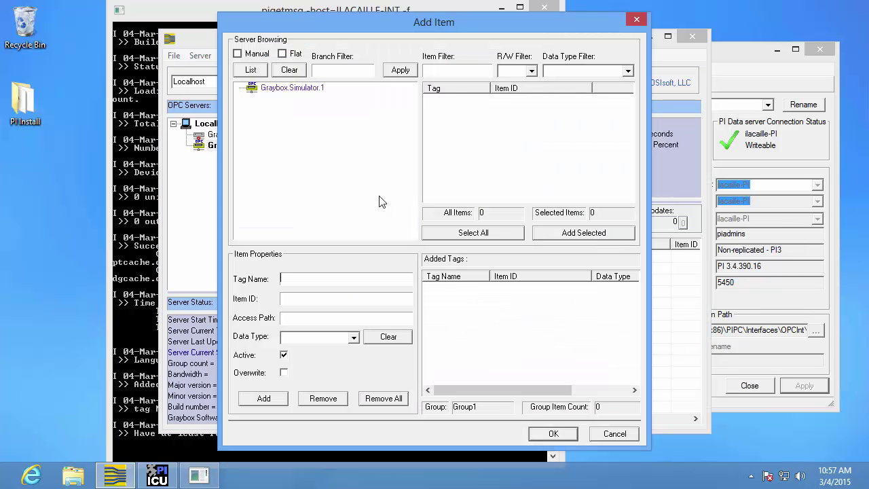
left_click(261, 72)
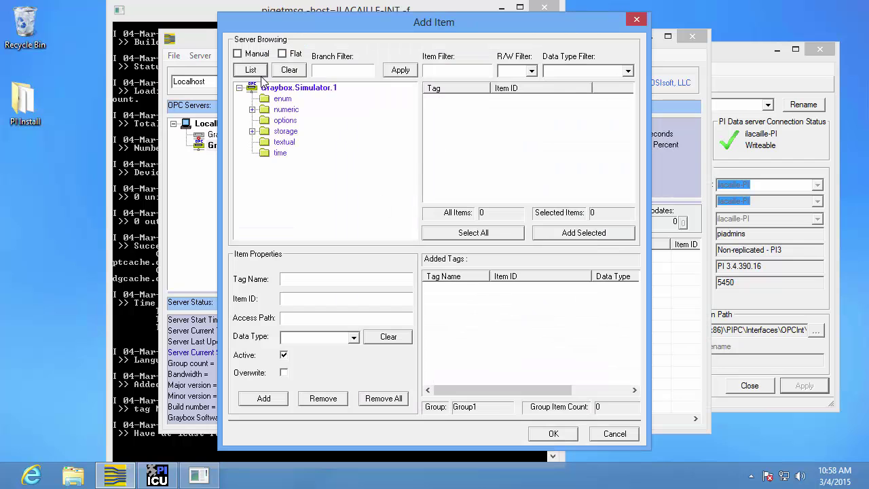
double_click(264, 111)
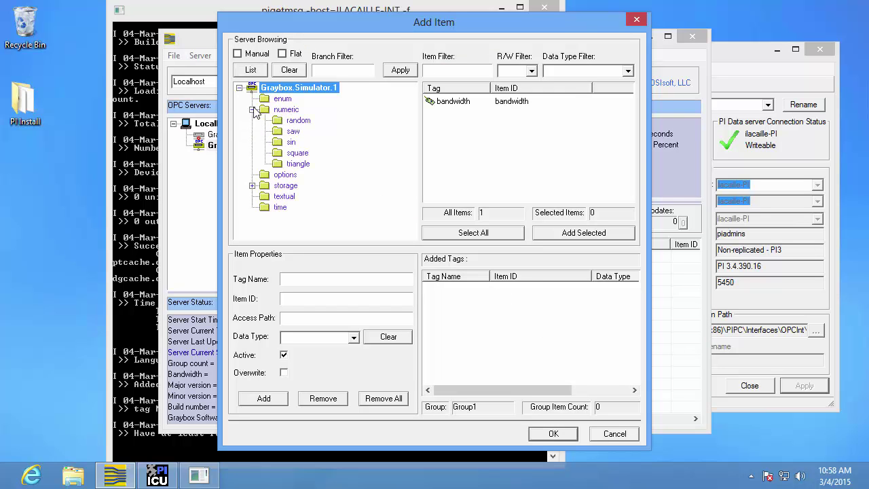
left_click(298, 121)
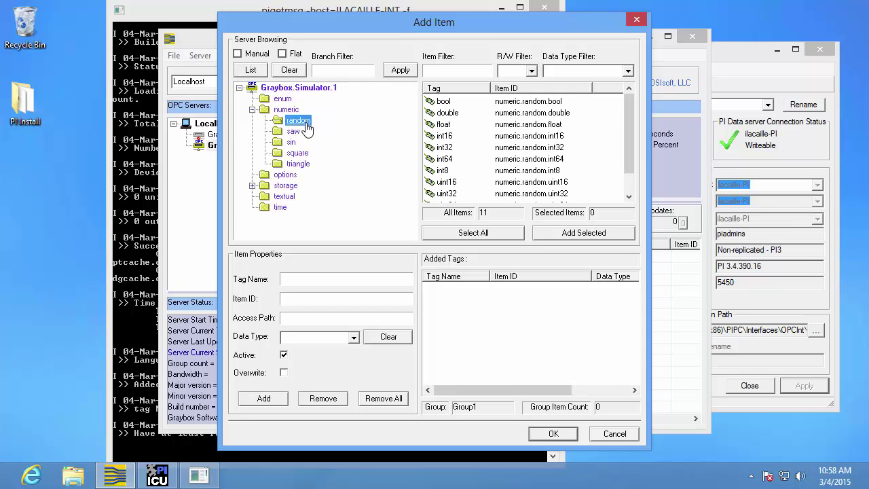
left_click(444, 102)
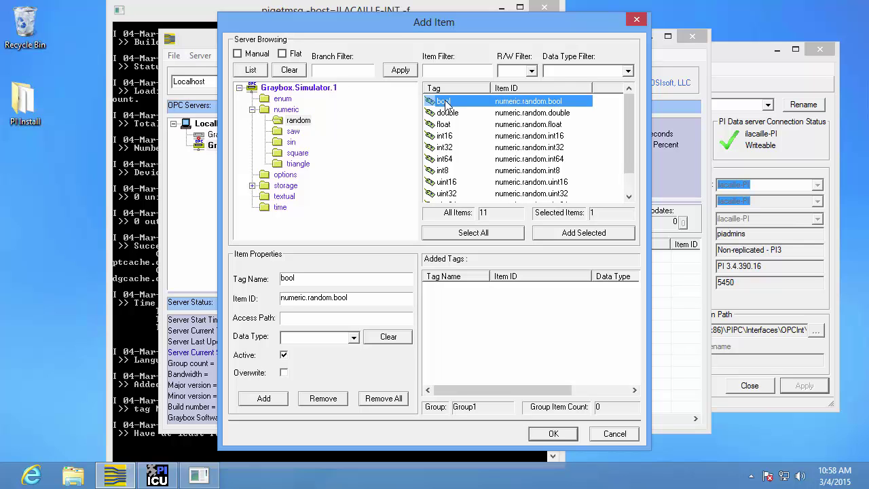
left_click(451, 138, "shift")
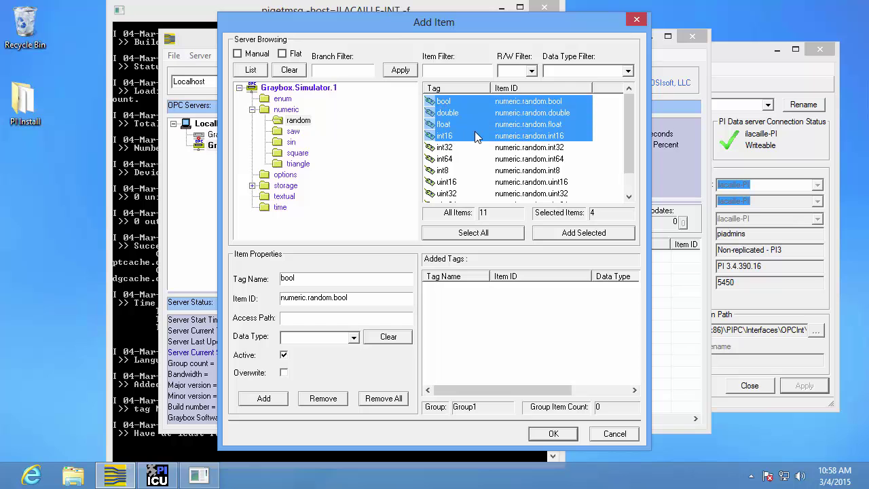
left_click(570, 233)
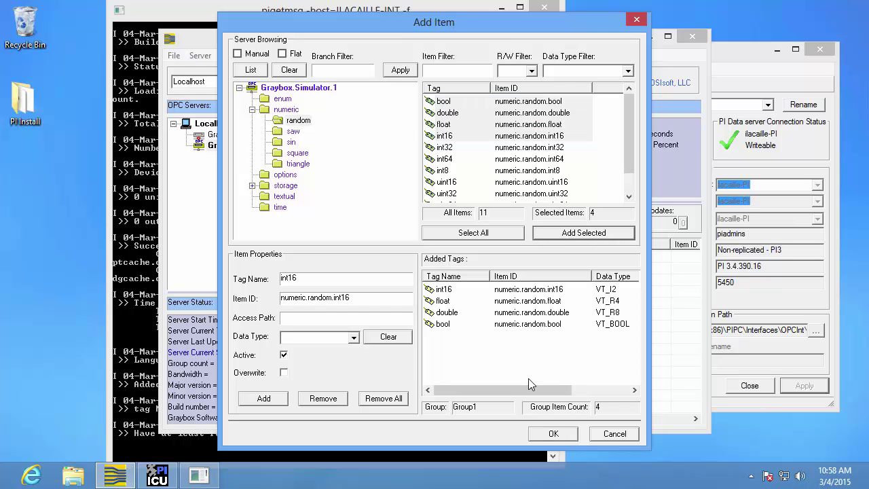
left_click(551, 435)
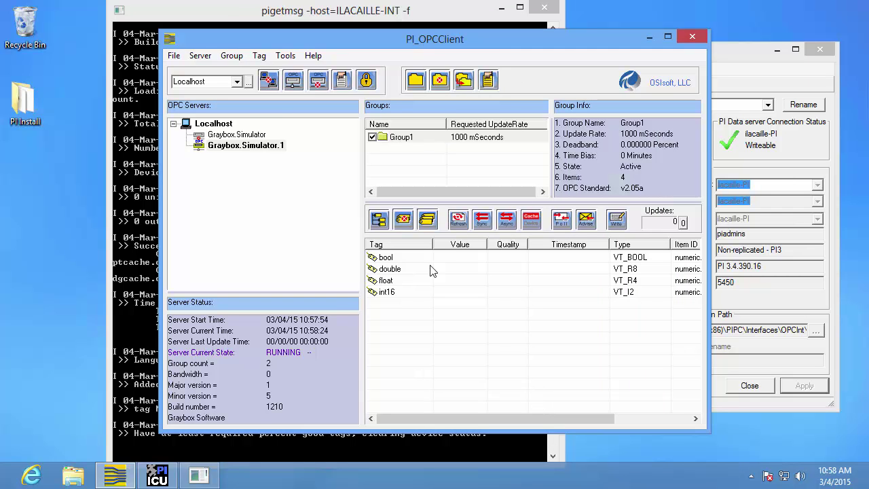
- Set the interface export to save opcint.bat and TagList.csv in Documents
left_click(175, 56)
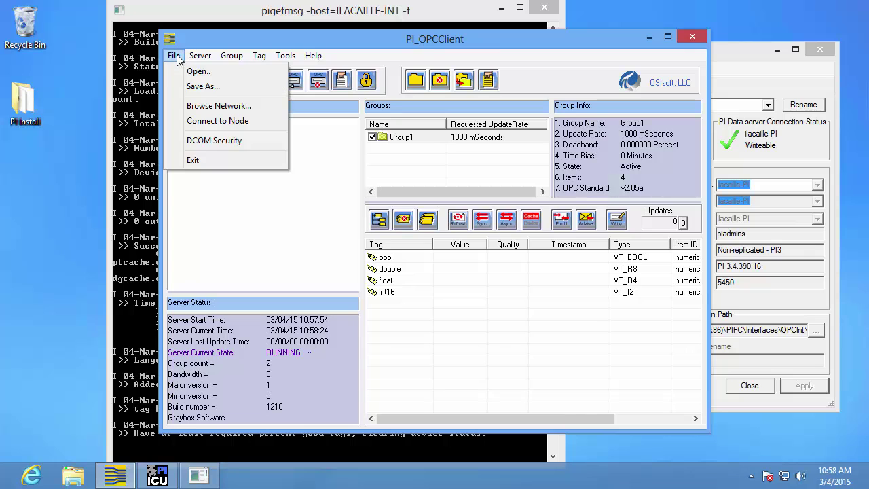
left_click(189, 87)
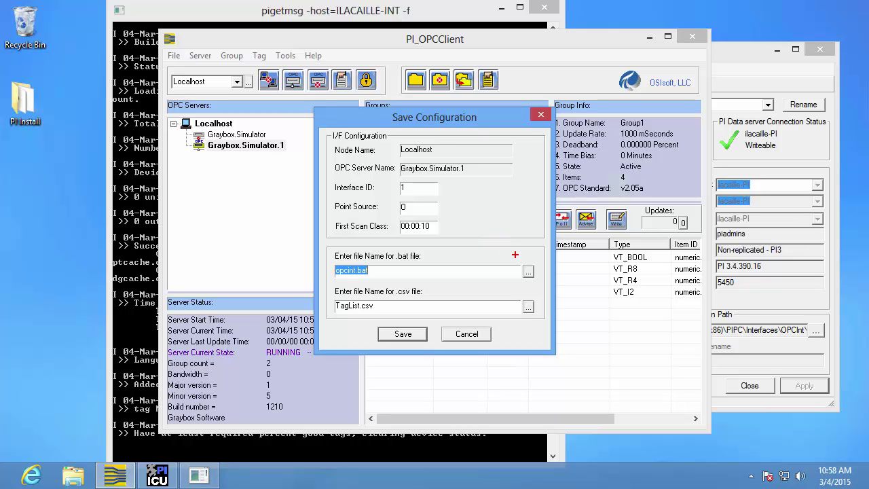
mouse_move(521, 262)
left_mouse_down()
mouse_move(536, 280)
mouse_move(537, 320)
left_mouse_up()
left_click(528, 272)
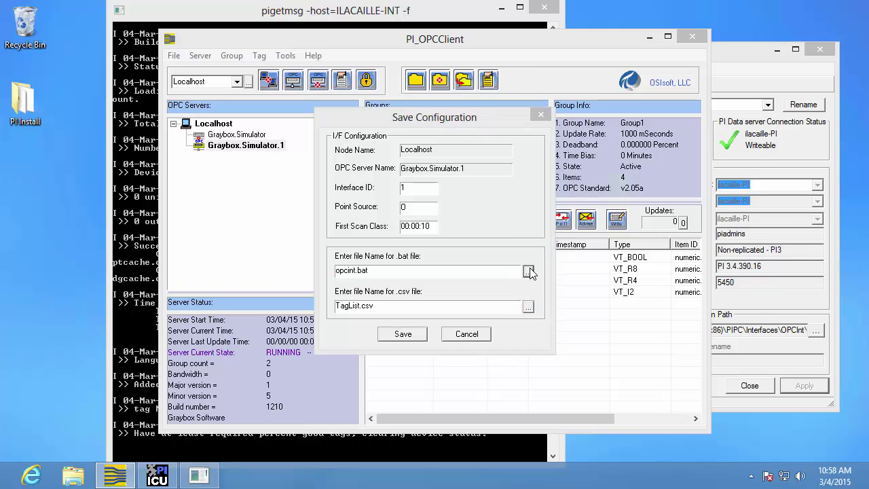
left_click(634, 425)
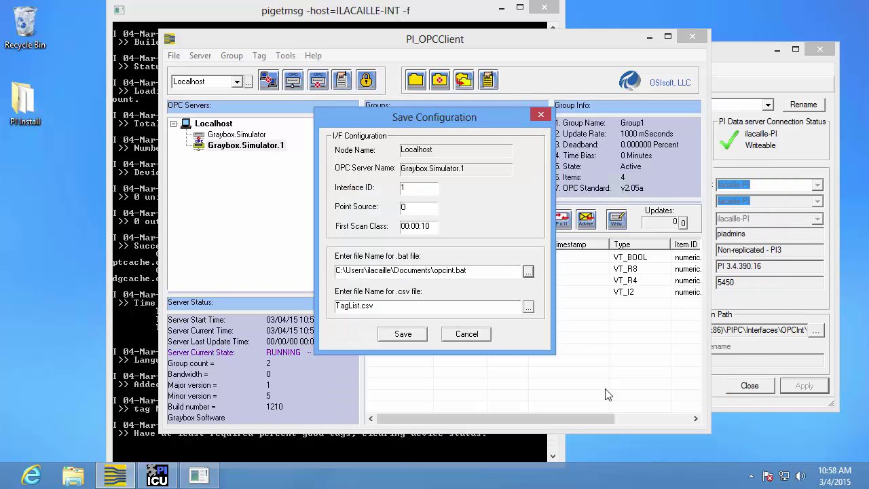
left_click(528, 306)
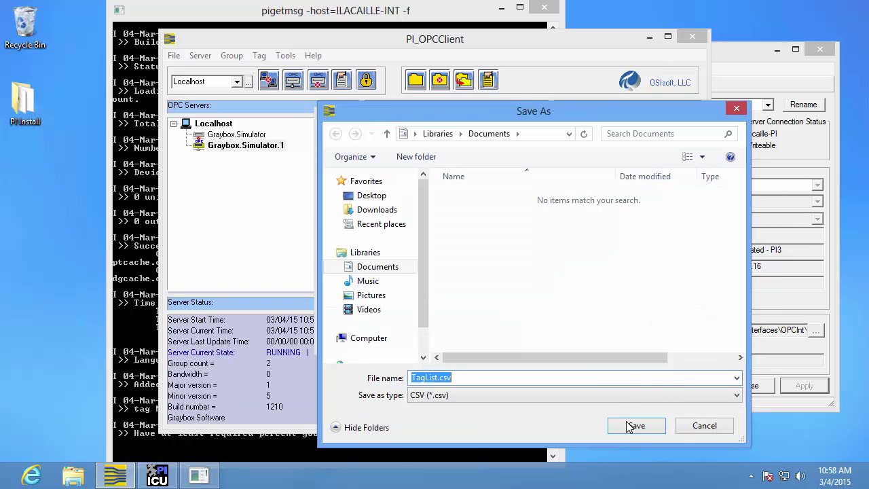
left_click(628, 426)
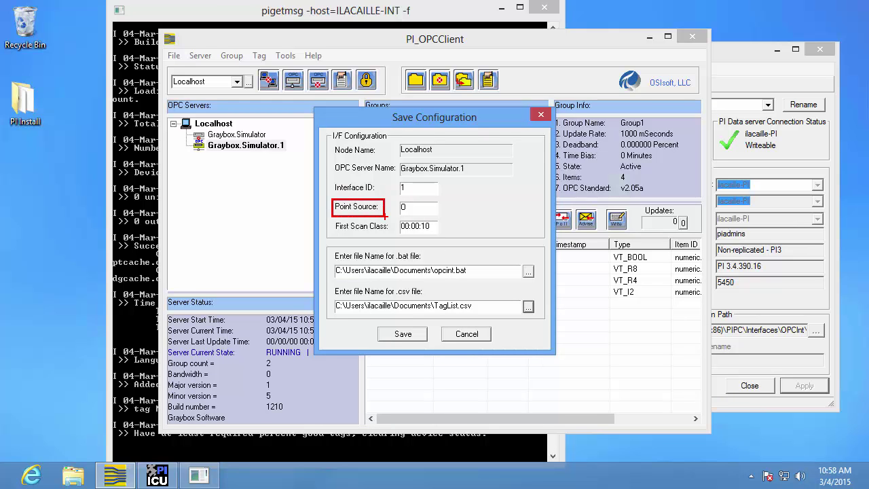
- Change the Point Source from 0 to GBX and save the configuration files
left_click_drag(425, 207, 396, 206)
type("GBX")
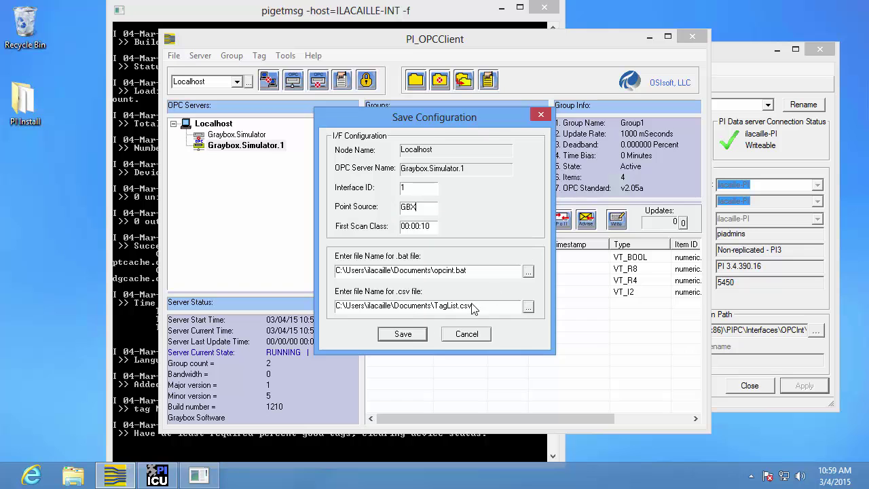
left_click(403, 333)
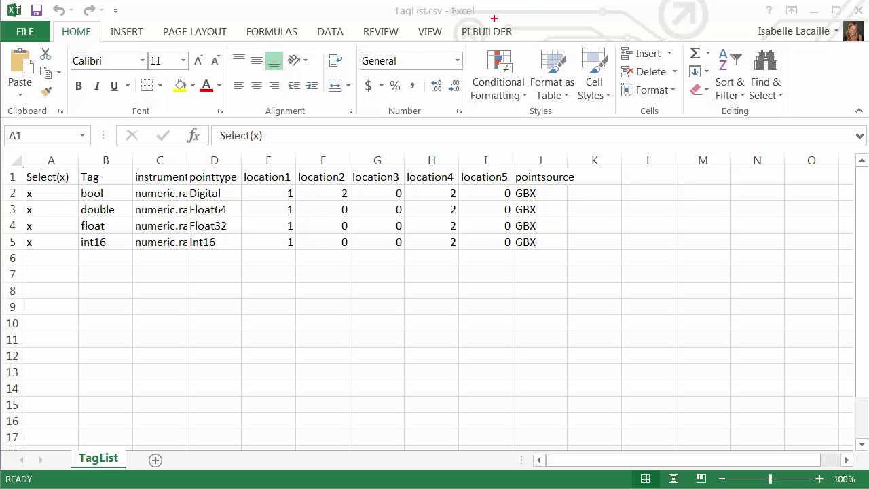
- Switch the Excel ribbon to the PI BUILDER tab
left_click_drag(456, 20, 517, 43)
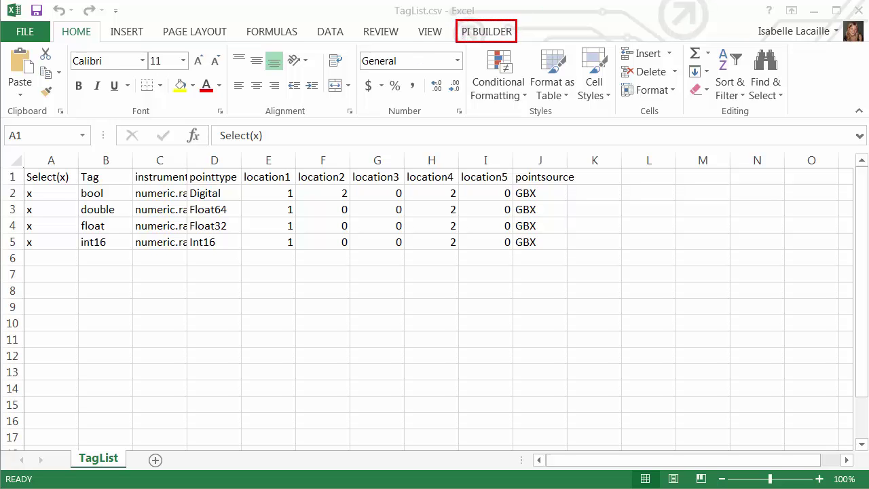
key("Escape")
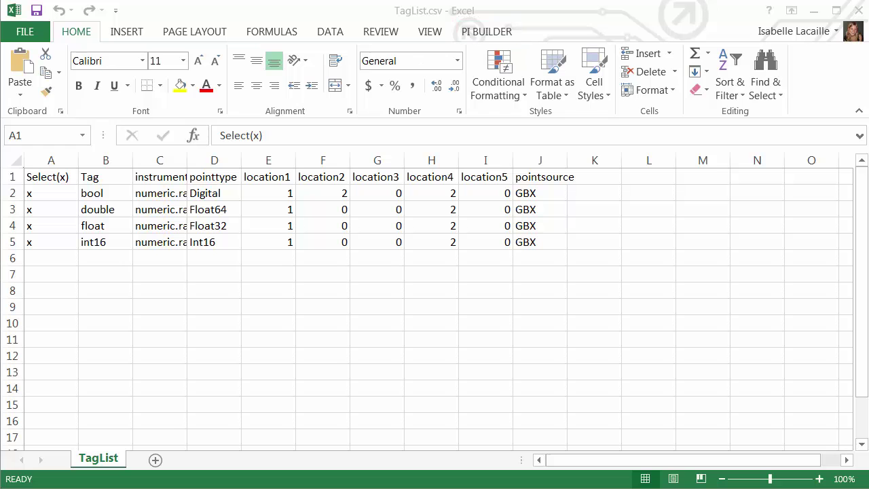
left_click(498, 34)
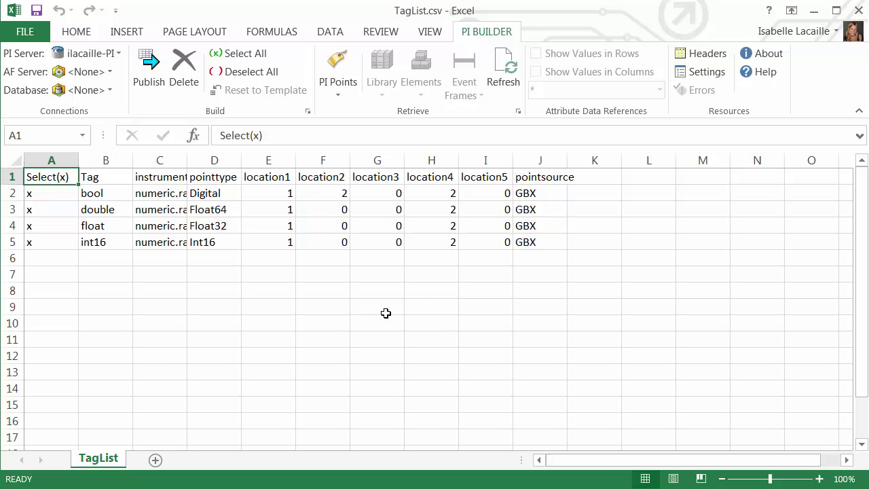
left_click_drag(184, 183, 240, 250)
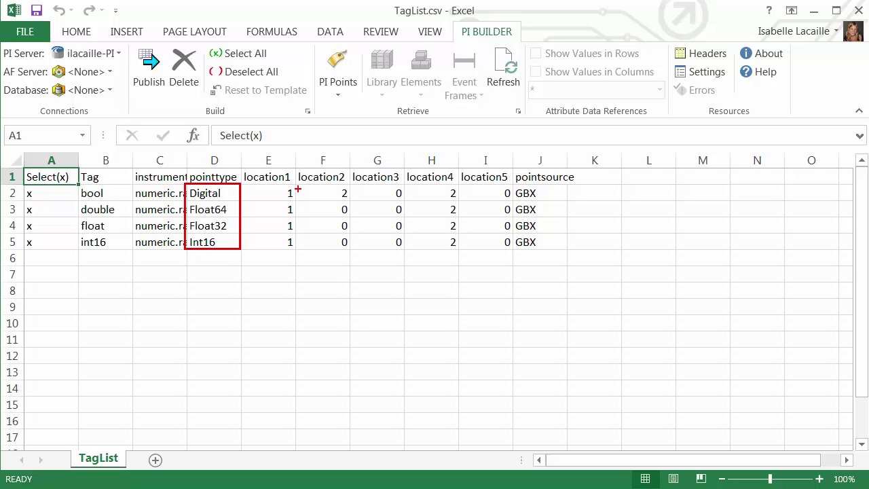
left_click_drag(296, 182, 351, 252)
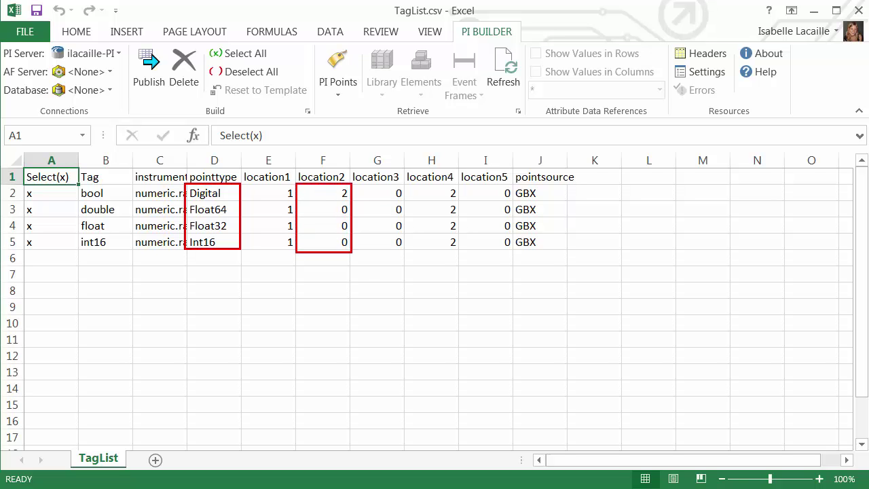
key("Escape")
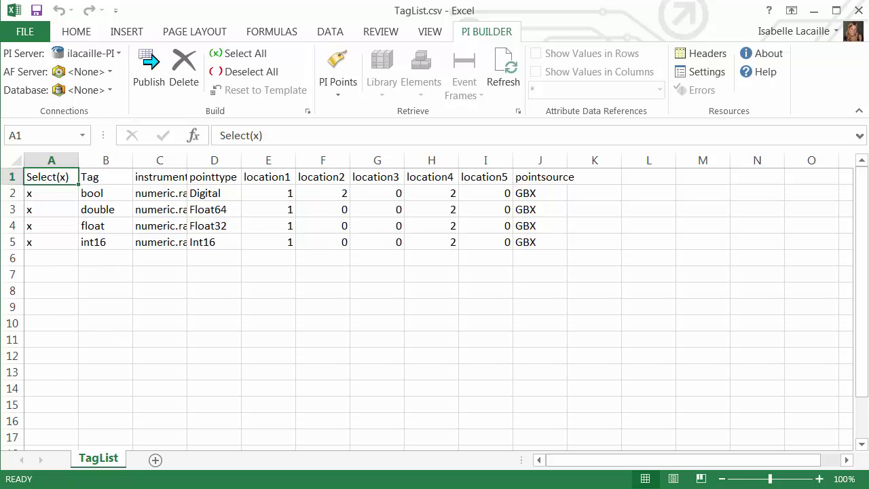
- Paste the MTL.Tank5 tag names into B2:B5 and autofit columns B and C
left_click(95, 192)
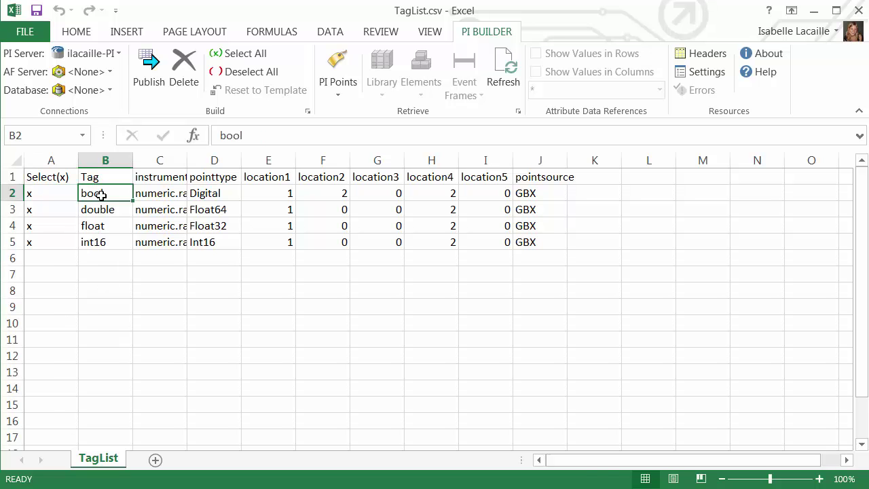
key("ctrl+v")
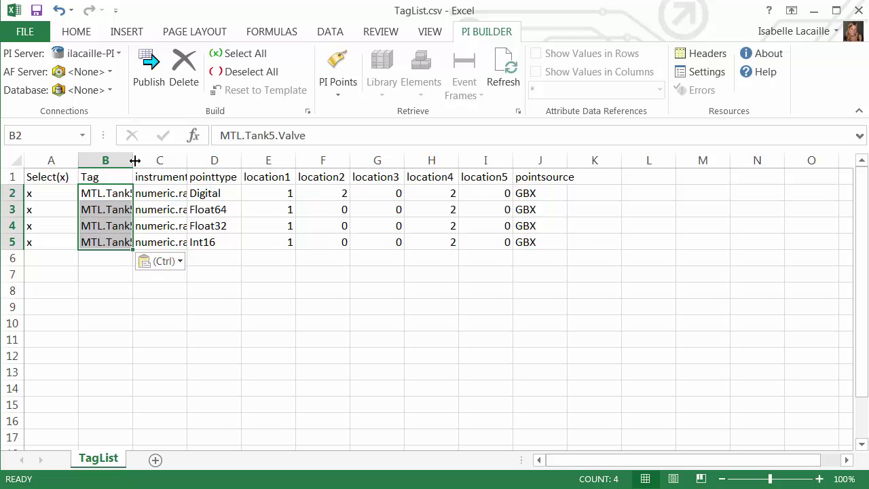
double_click(132, 161)
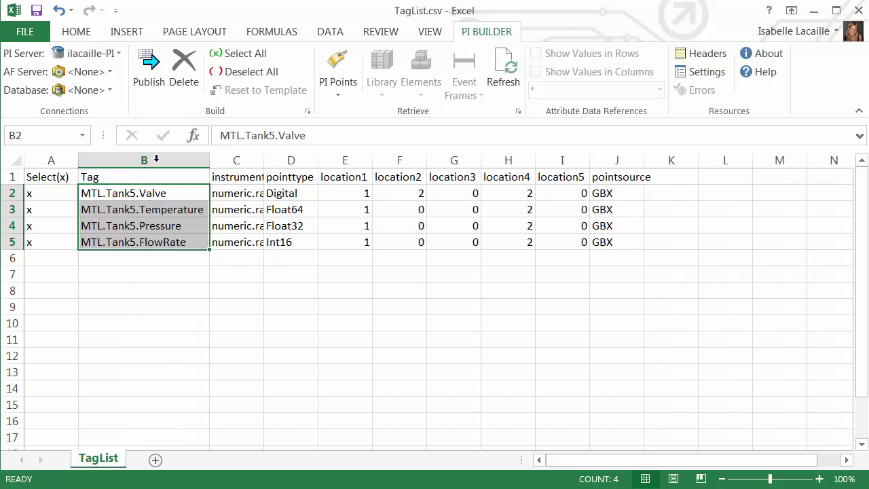
double_click(262, 160)
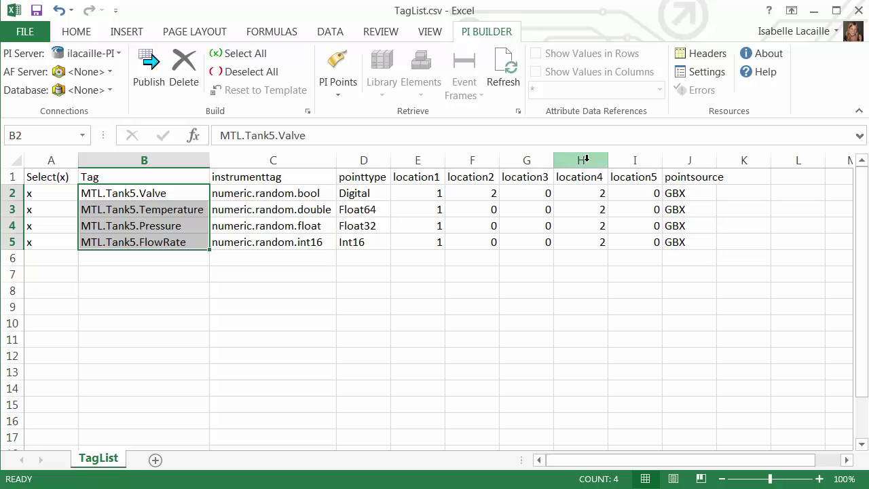
- Set location3 (G2:G5) and location4 (H2:H5) to 1 for all four tags
left_click(535, 192)
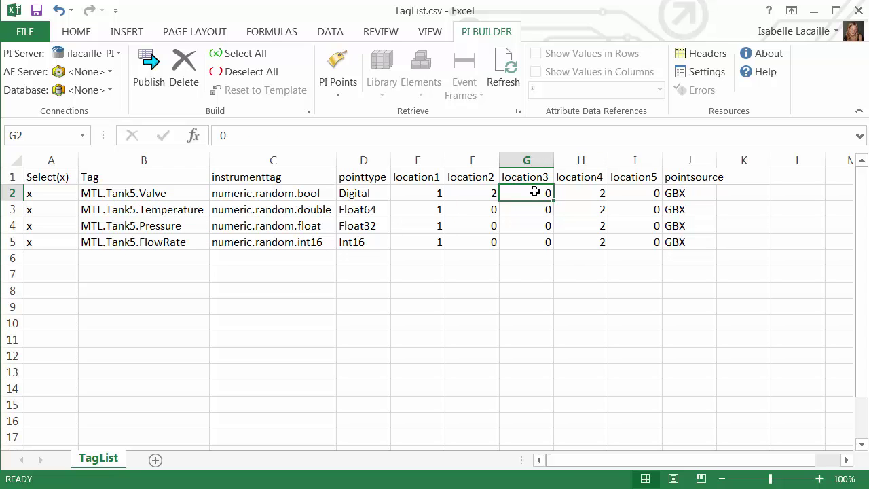
type("1")
key("Return")
left_click(550, 193)
left_click_drag(553, 201, 555, 258)
left_click(577, 194)
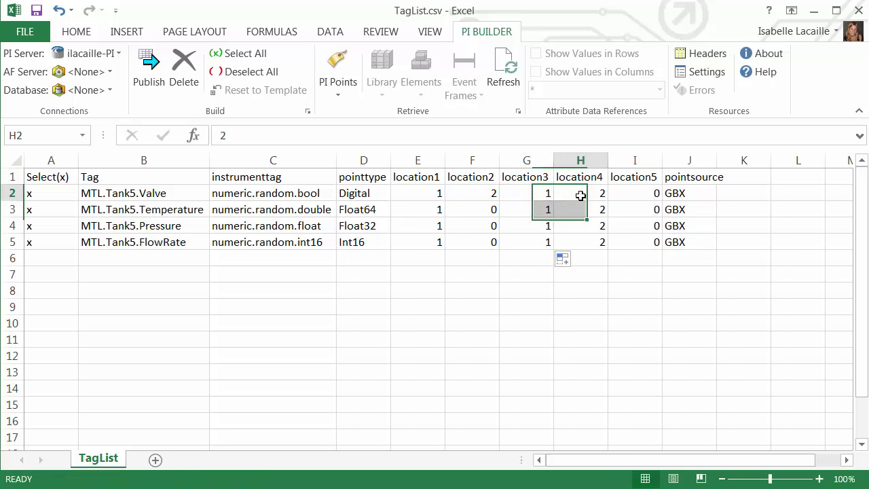
type("1")
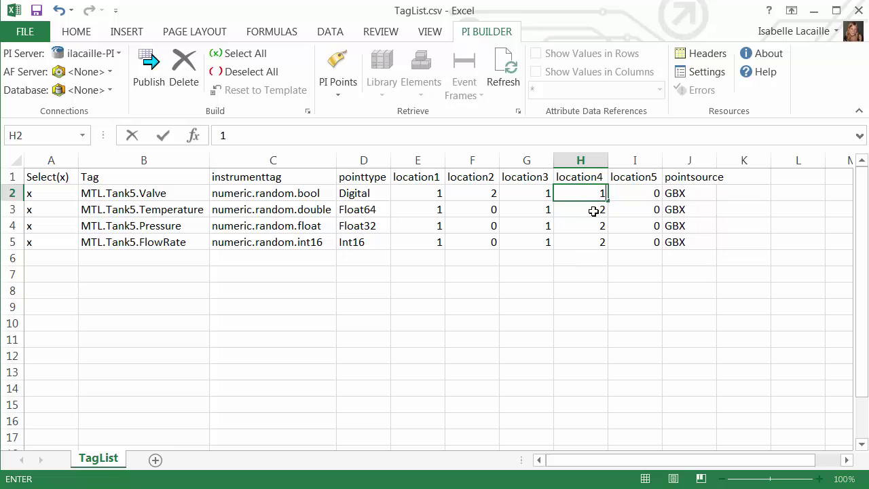
key("Return")
left_click(608, 196)
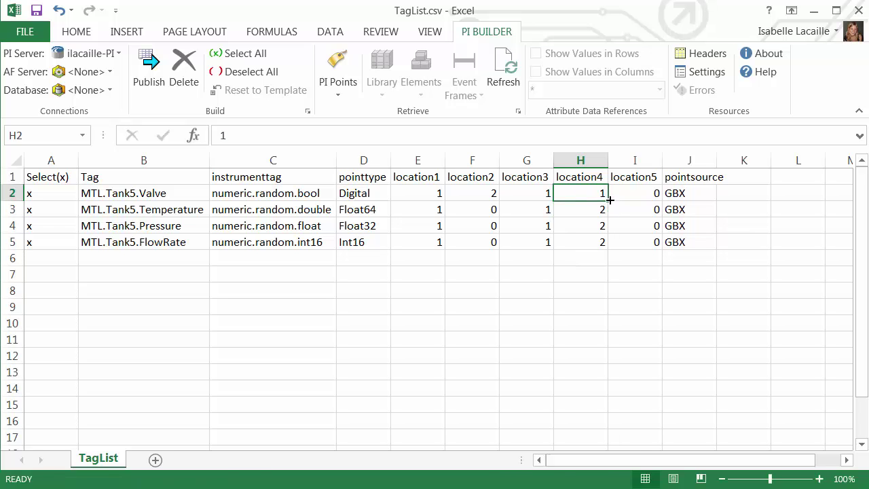
left_click_drag(610, 200, 608, 248)
left_click(579, 279)
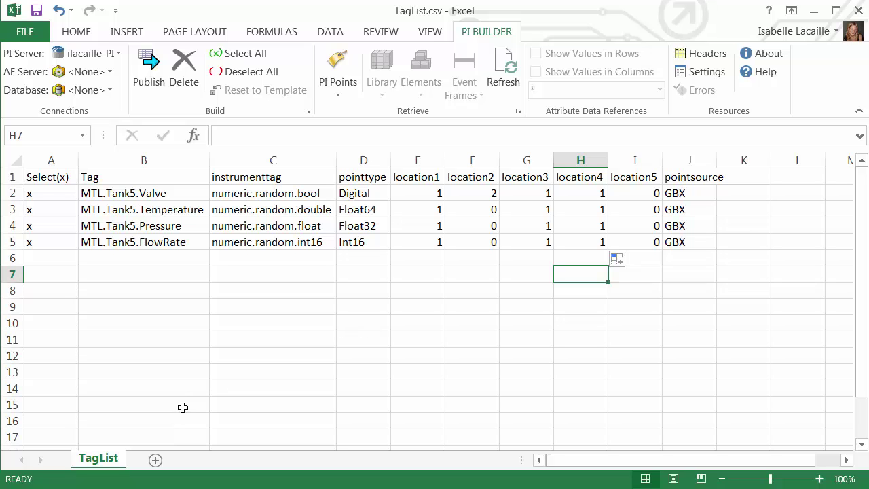
- Retrieve MTL.Tank5.Level into a new Sheet1 with Find PI Points on MTL*
left_click(170, 460)
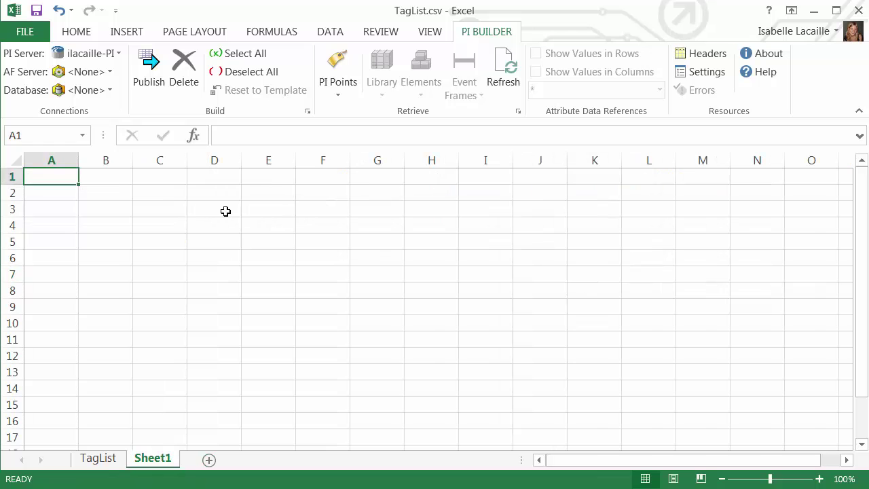
left_click(338, 88)
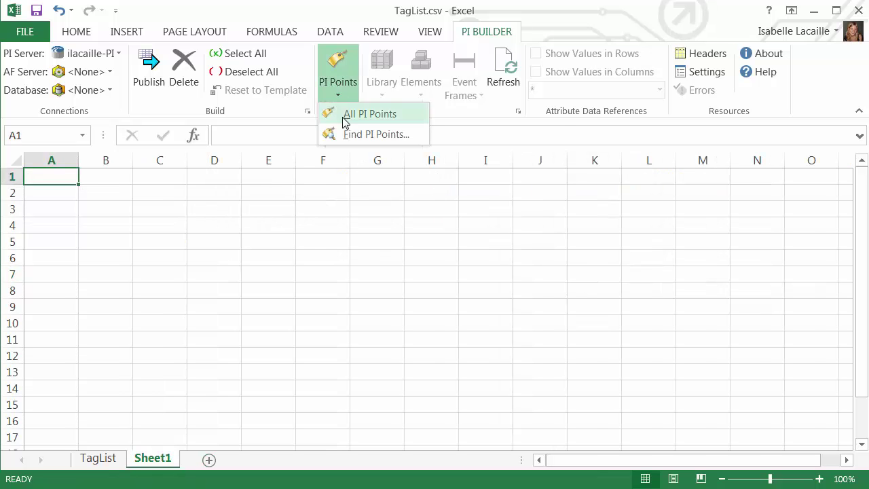
left_click(344, 116)
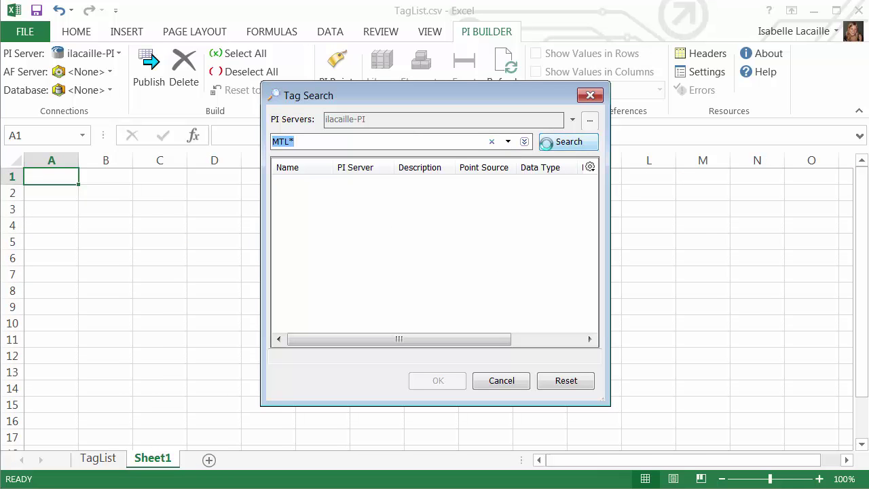
left_click(548, 144)
double_click(439, 191)
left_click(382, 458)
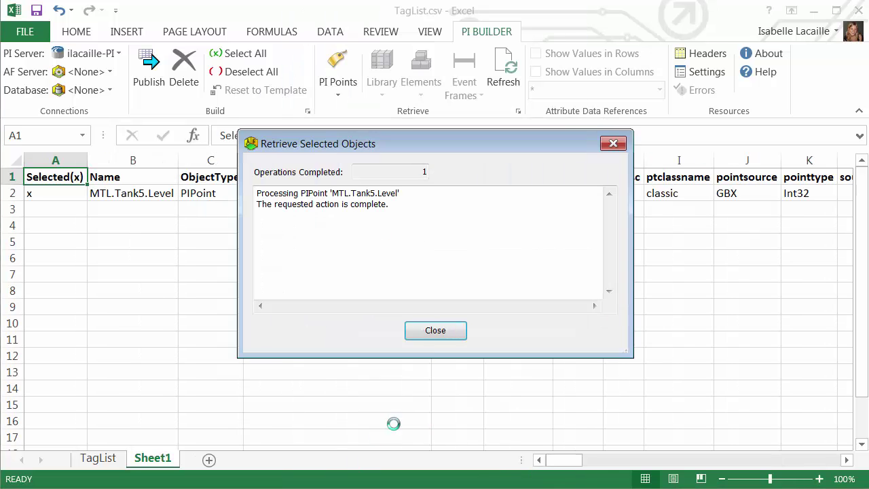
left_click(435, 330)
left_click_drag(572, 460, 767, 453)
- Copy the datasecurity header and value to TagList K1 and fill K2 down to K5
left_click_drag(564, 179, 565, 193)
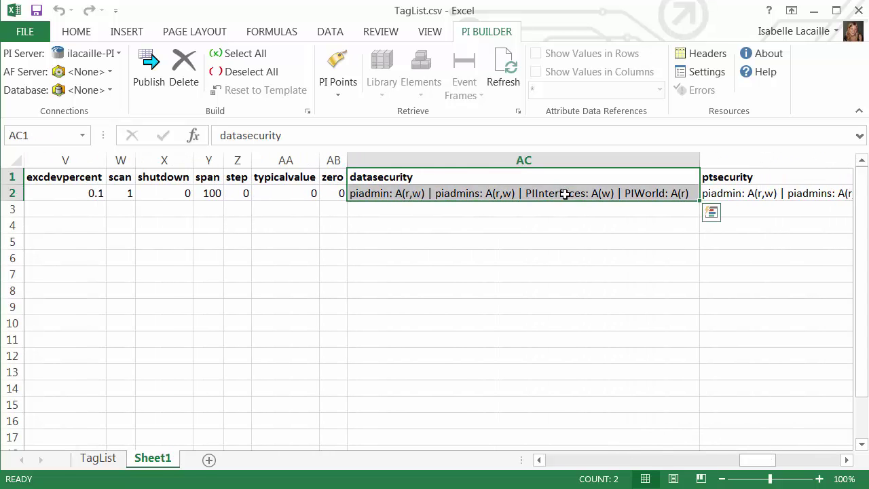
key("ctrl+c")
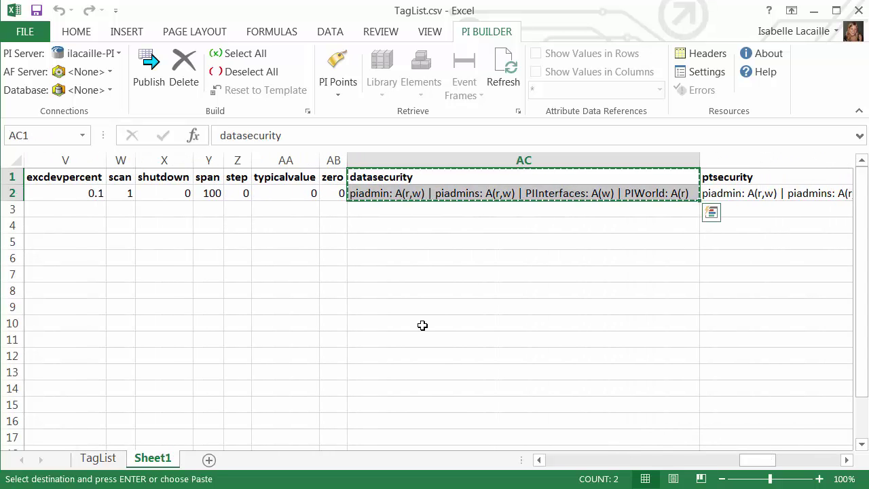
left_click(112, 459)
left_click(755, 176)
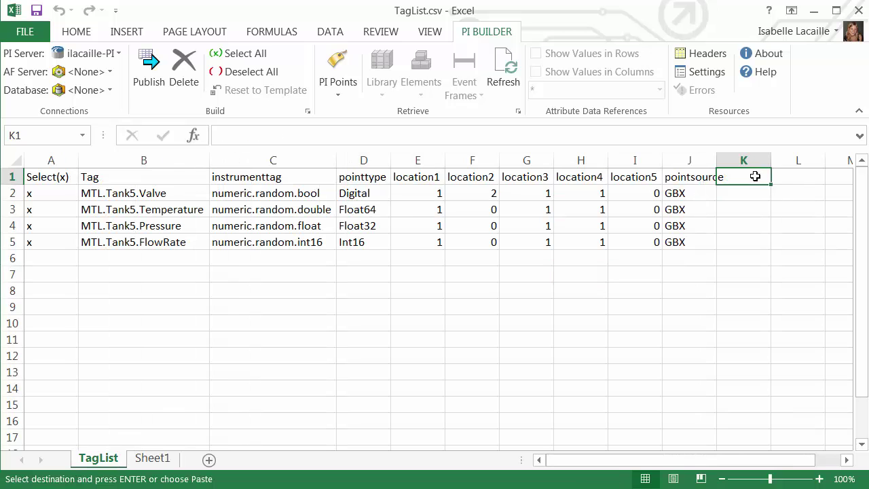
key("ctrl+v")
left_click(753, 208)
left_click(758, 193)
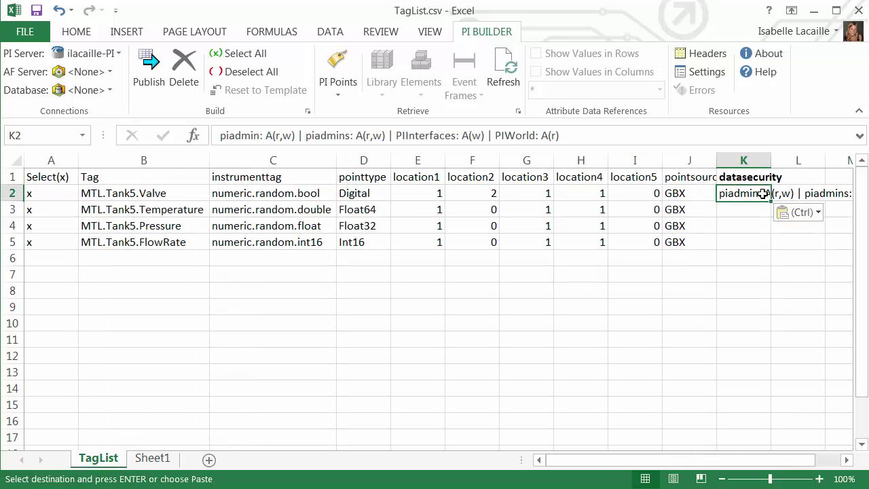
left_click_drag(770, 199, 769, 250)
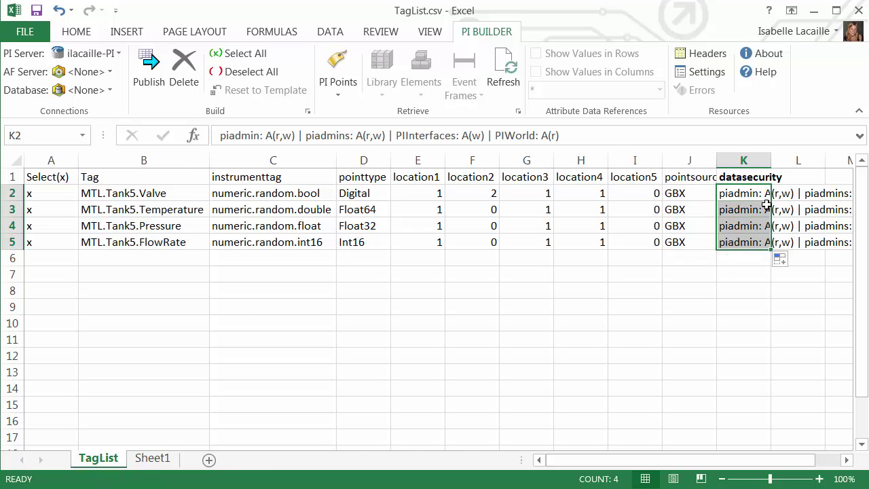
left_click(723, 273)
left_click_drag(755, 461, 725, 462)
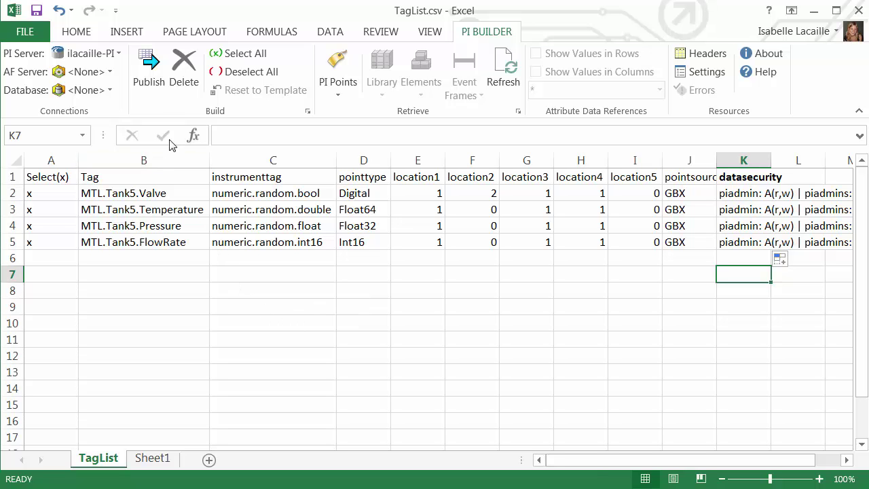
- Publish the four tags with Edit Mode set to Create Only and close the results report
left_click(160, 80)
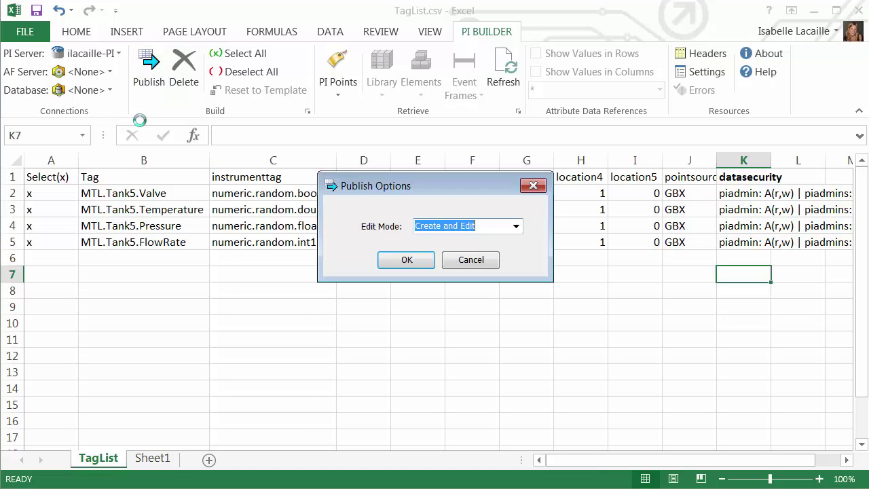
left_click(515, 226)
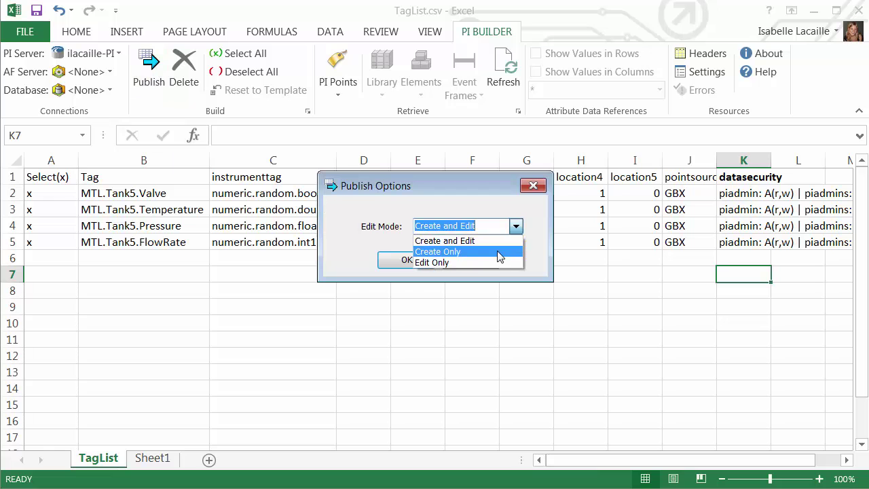
left_click(498, 251)
left_click(404, 260)
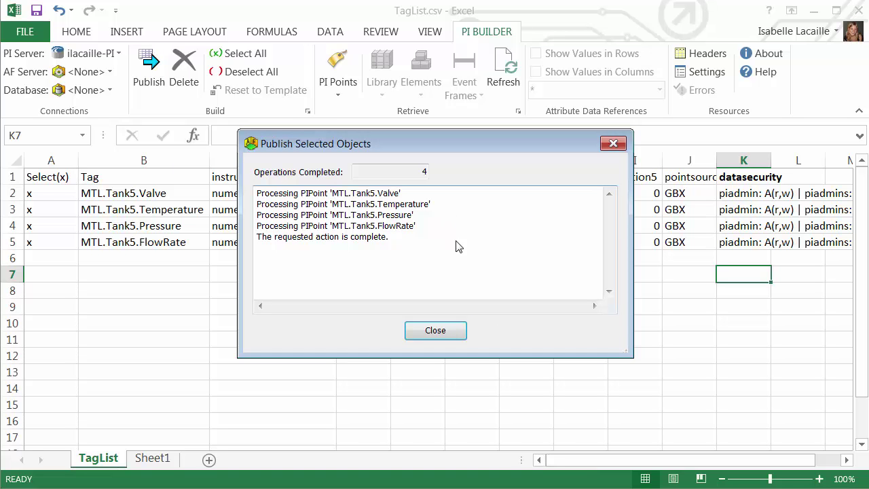
left_click(446, 334)
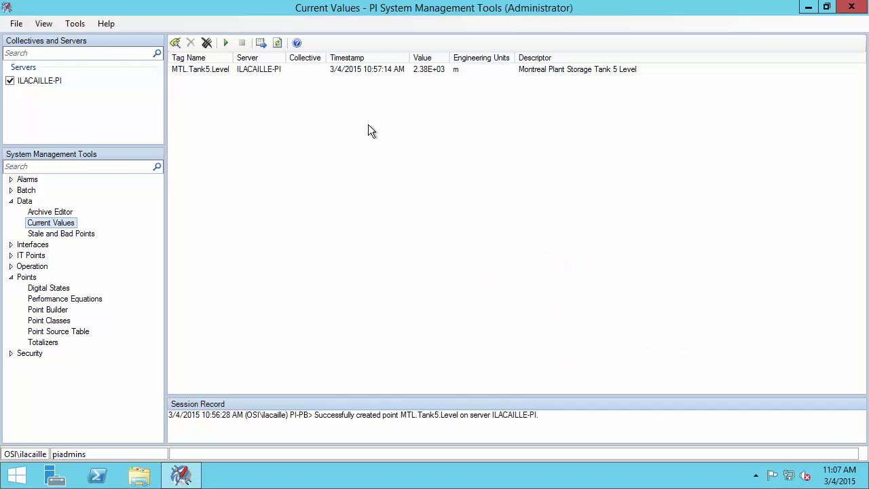
- Add all five MTL* tags found by Tag Search to Current Values
left_click(175, 44)
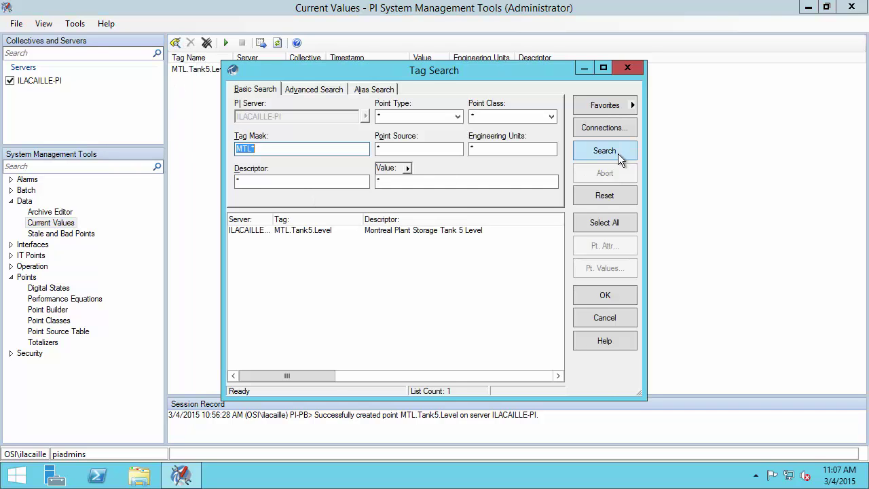
left_click(614, 151)
left_click(611, 223)
left_click(608, 297)
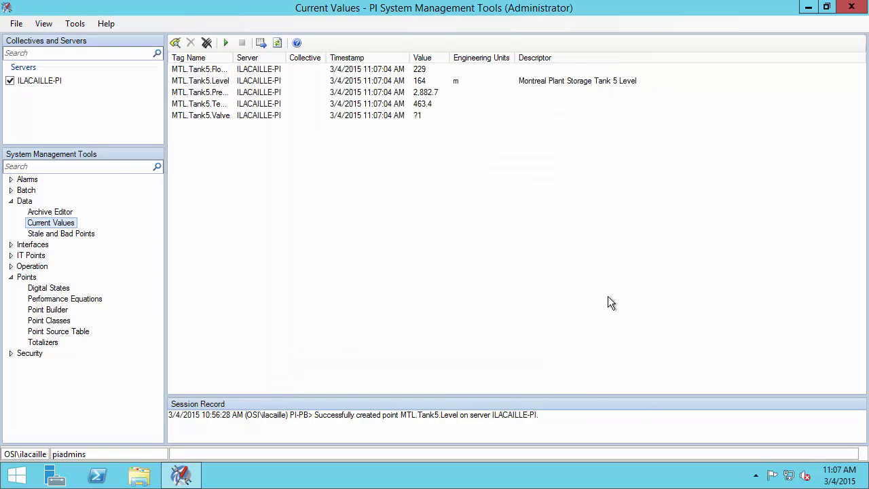